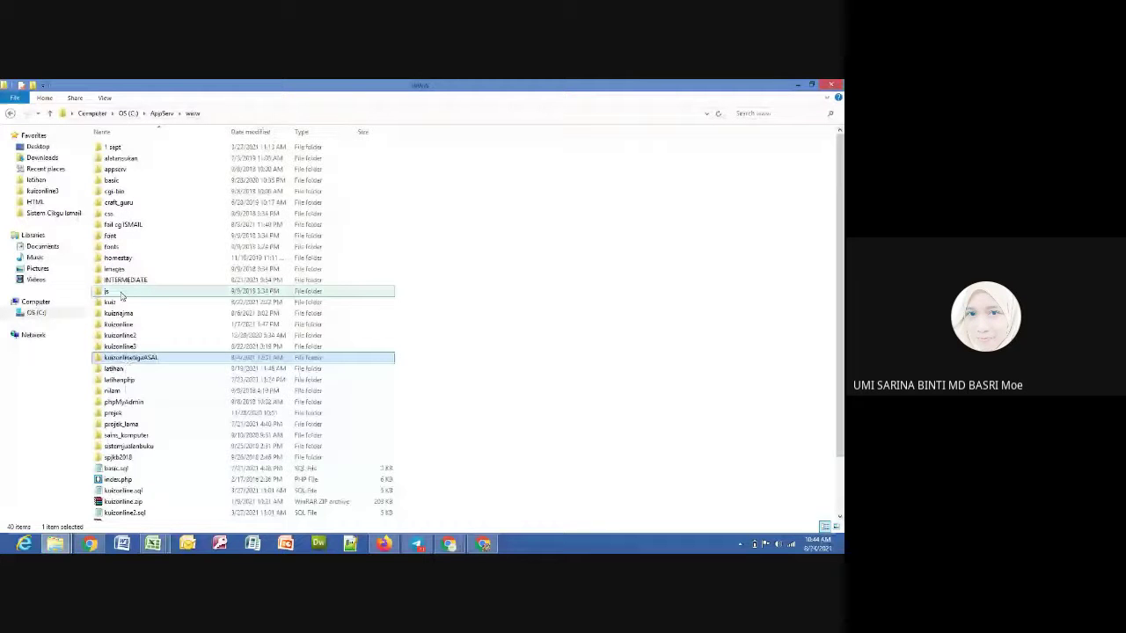
# Compress the kuizonlinetigaASAL folder into kuizonlinetigaASAL.rar and select the new archive in the www folder
pyautogui.rightClick(129, 358)
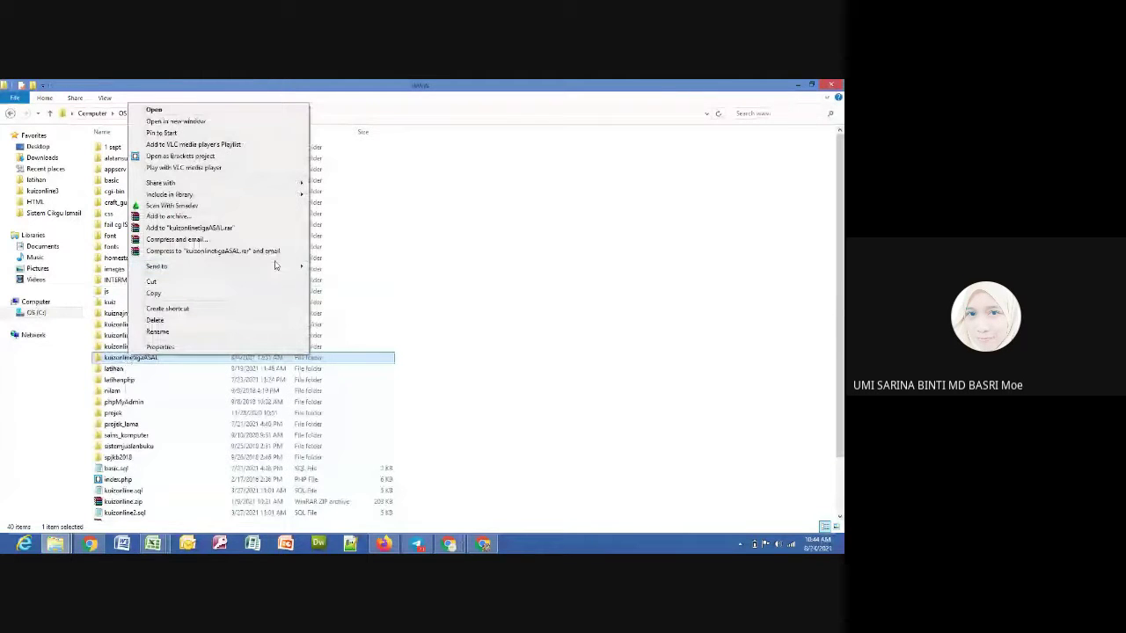
pyautogui.moveTo(275, 266)
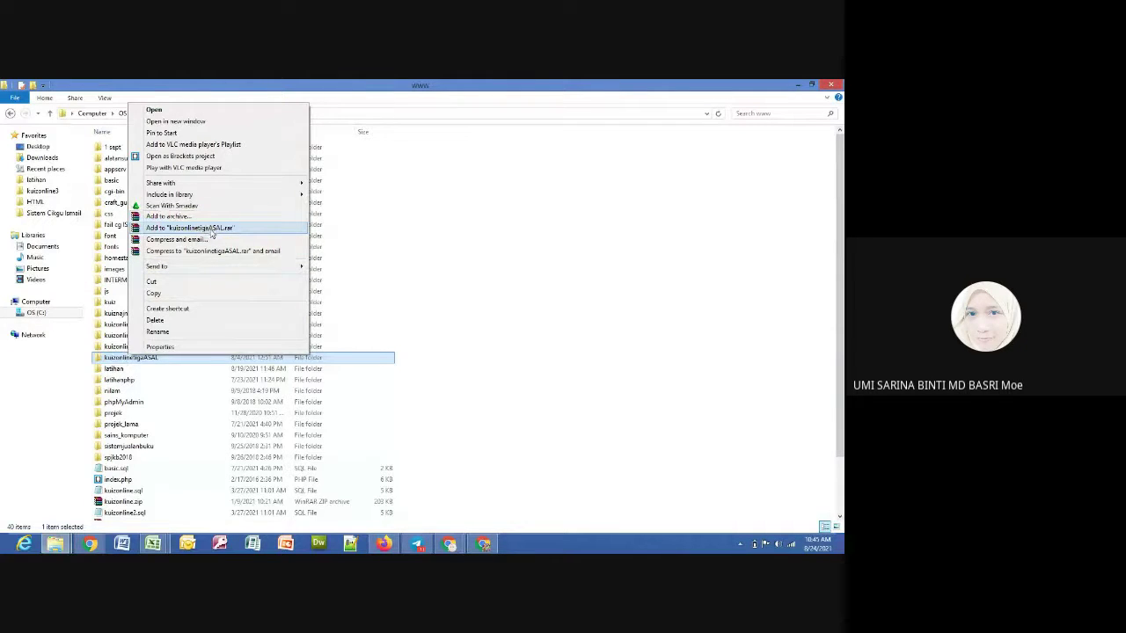
pyautogui.click(211, 231)
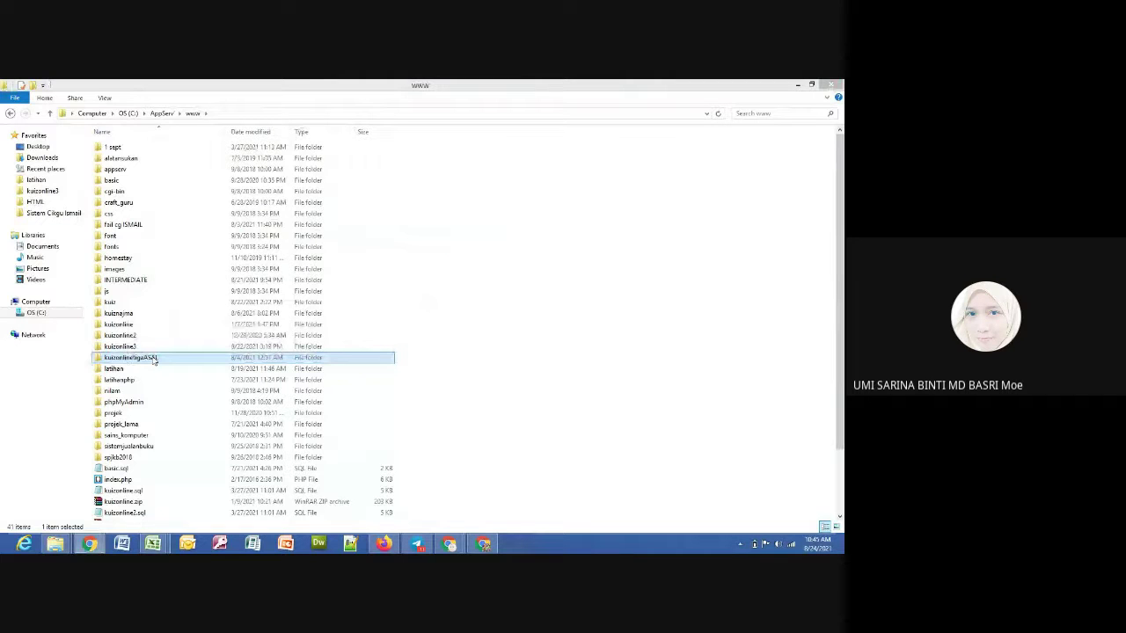
pyautogui.moveTo(840, 352); pyautogui.dragTo(840, 394)
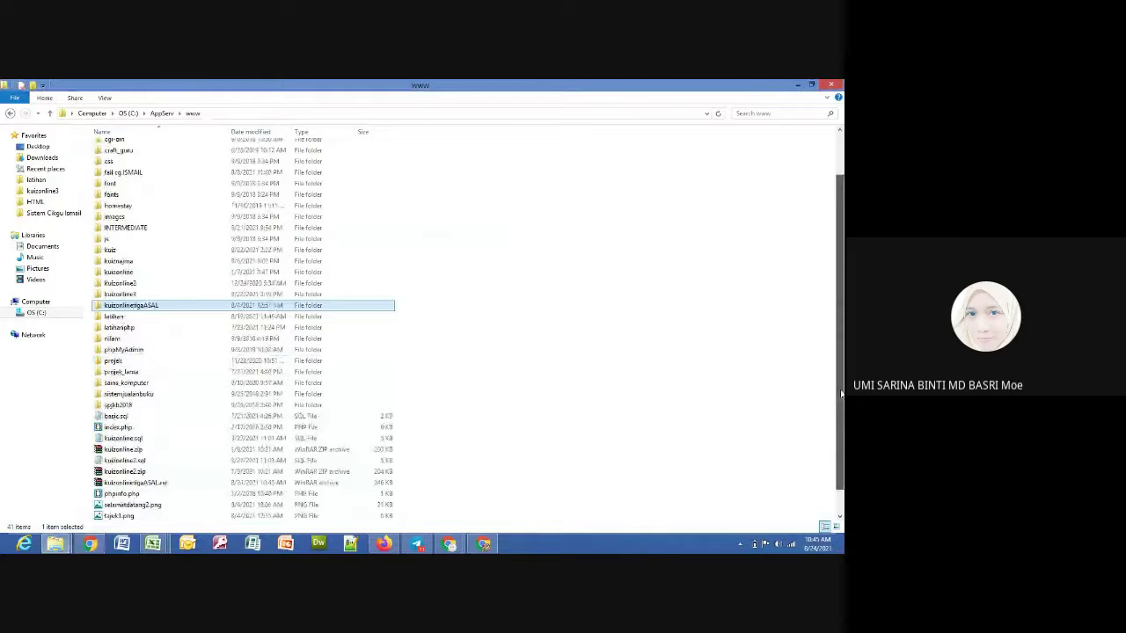
pyautogui.moveTo(840, 395); pyautogui.dragTo(841, 417)
pyautogui.click(154, 460)
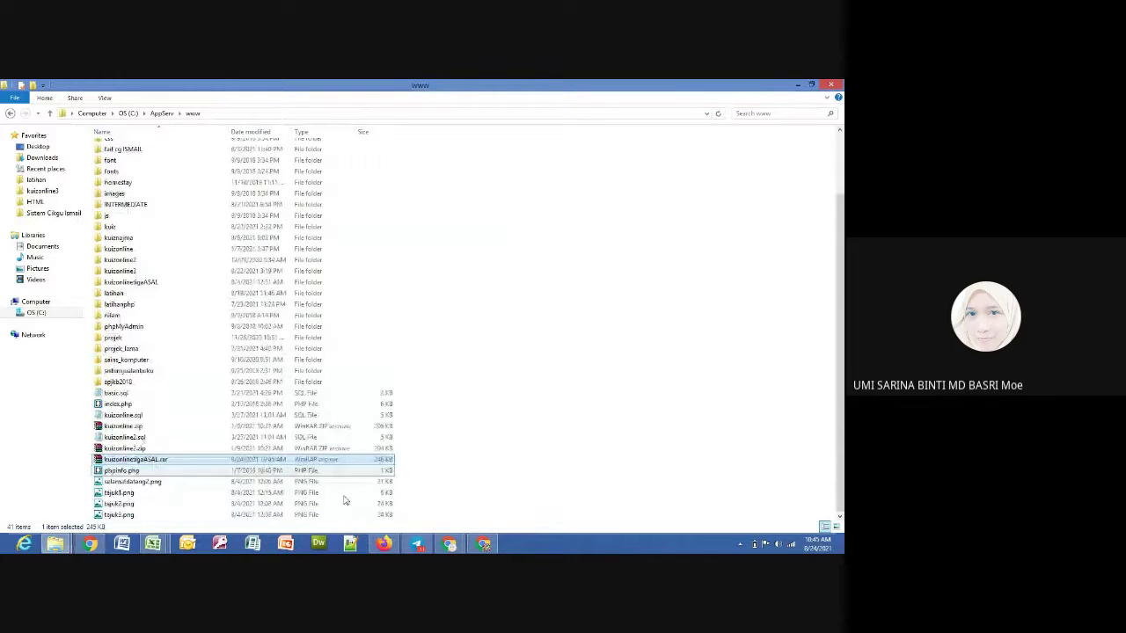
pyautogui.moveTo(412, 537)
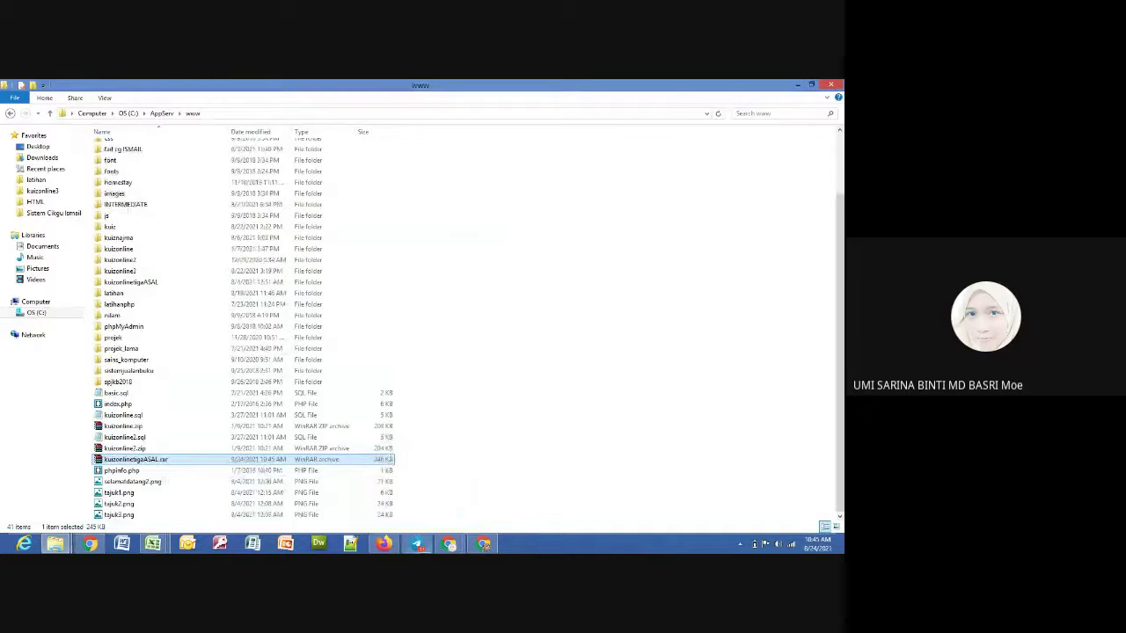
pyautogui.click(422, 491)
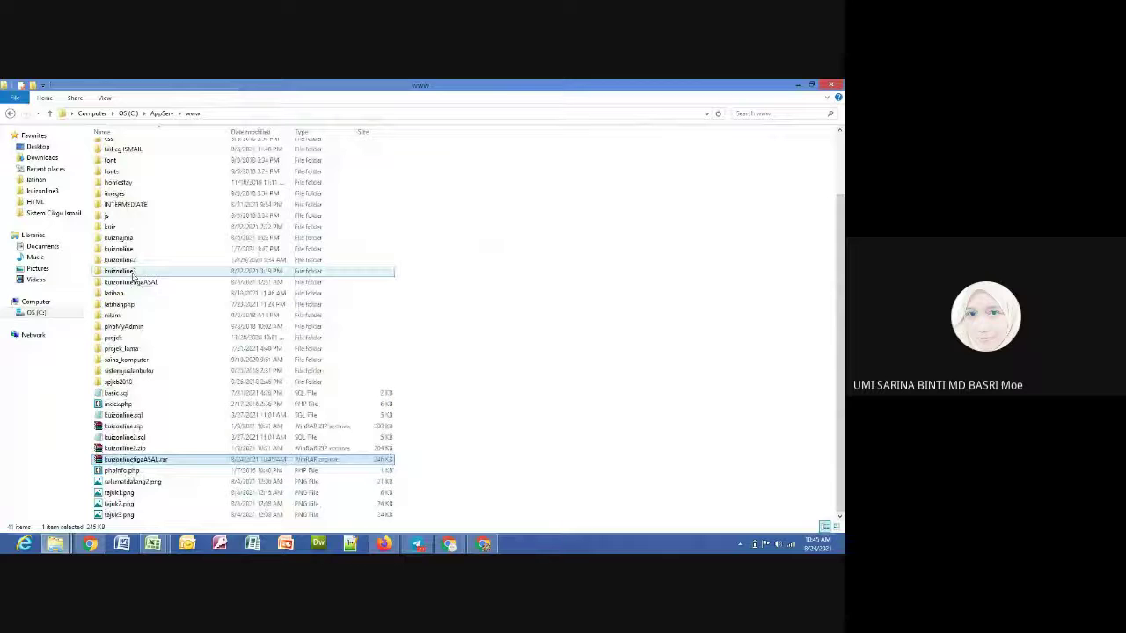
pyautogui.moveTo(132, 277)
pyautogui.mouseDown()
pyautogui.moveTo(110, 279)
pyautogui.moveTo(149, 284)
pyautogui.mouseUp()
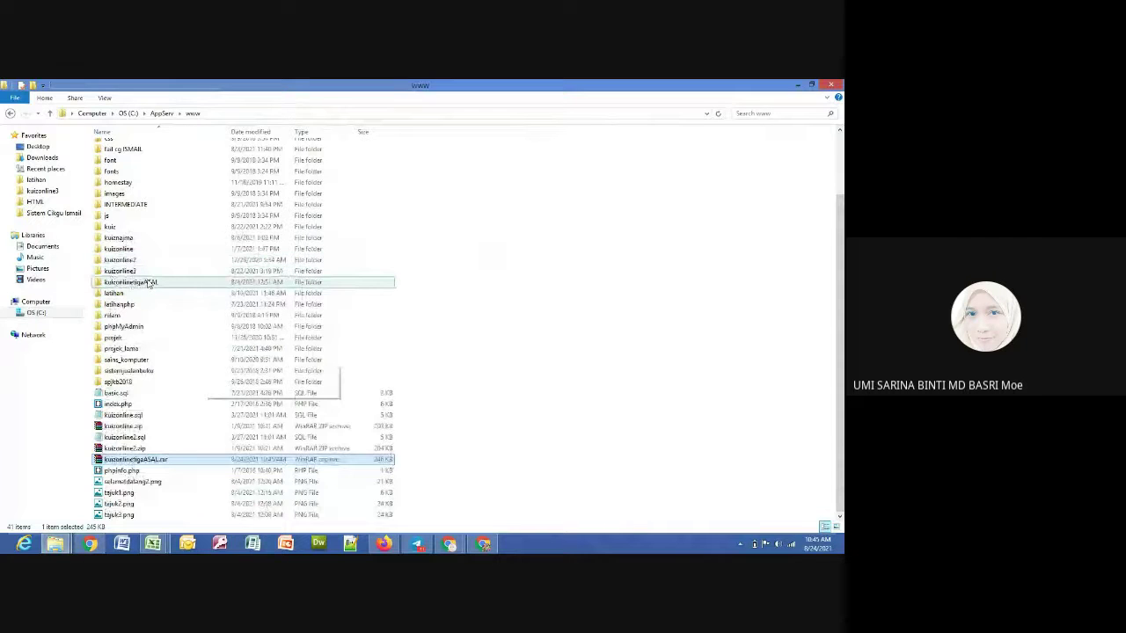
pyautogui.rightClick(120, 273)
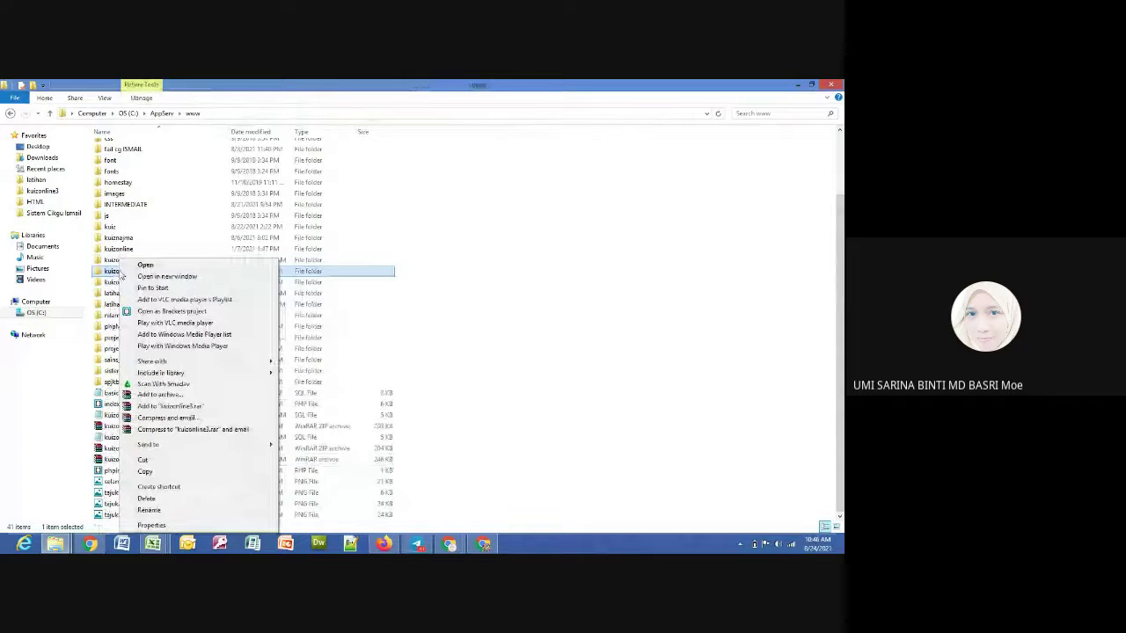
pyautogui.moveTo(246, 452)
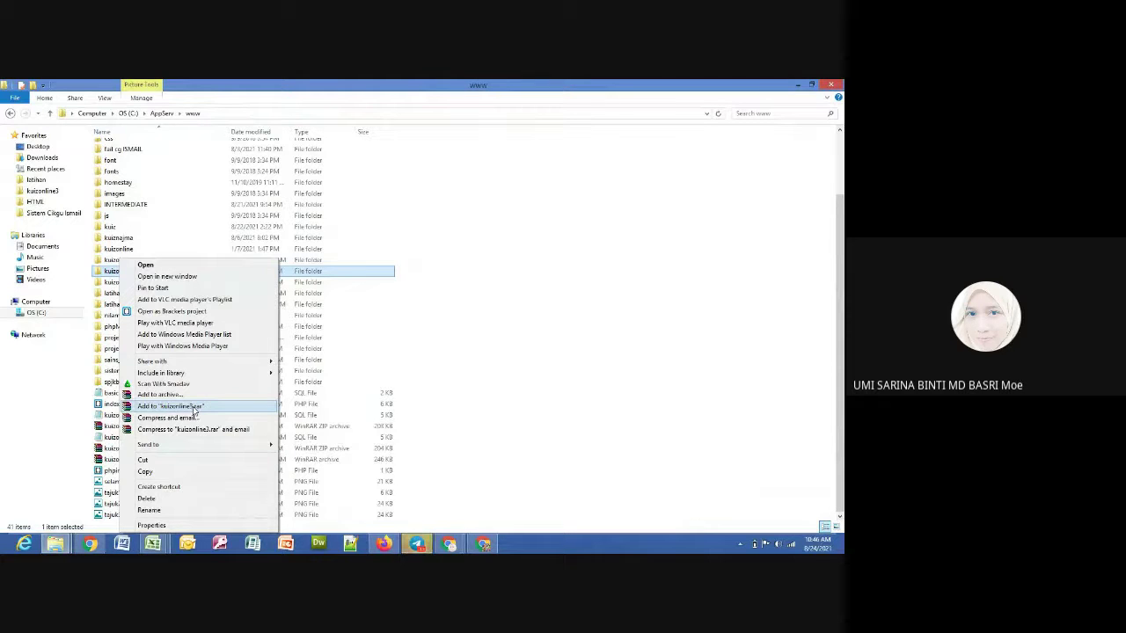
pyautogui.click(442, 380)
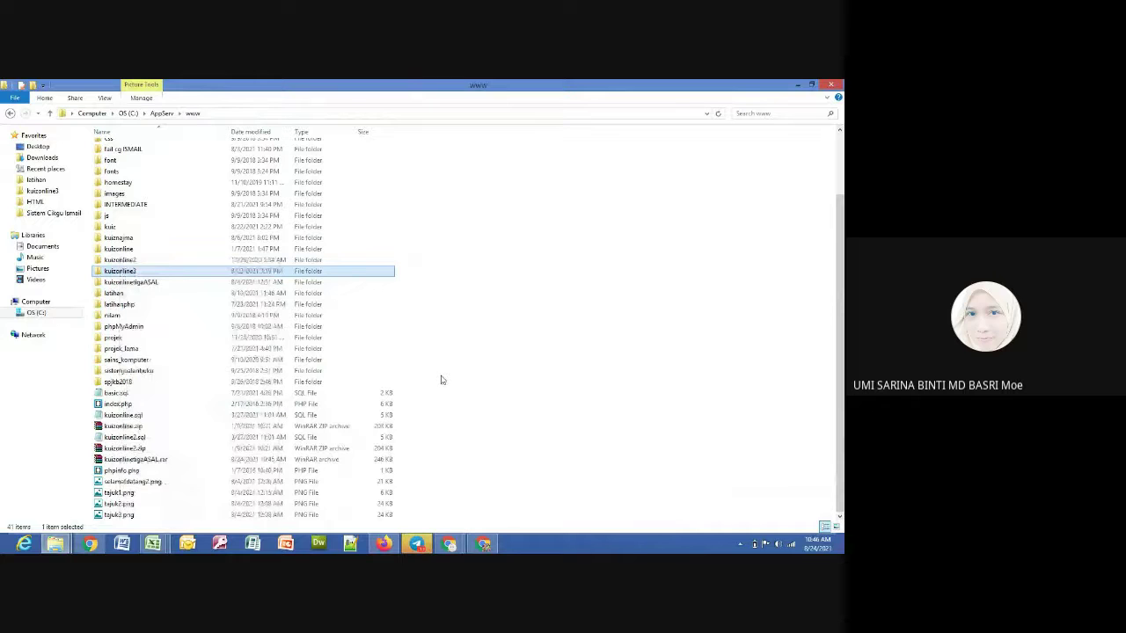
pyautogui.click(443, 380)
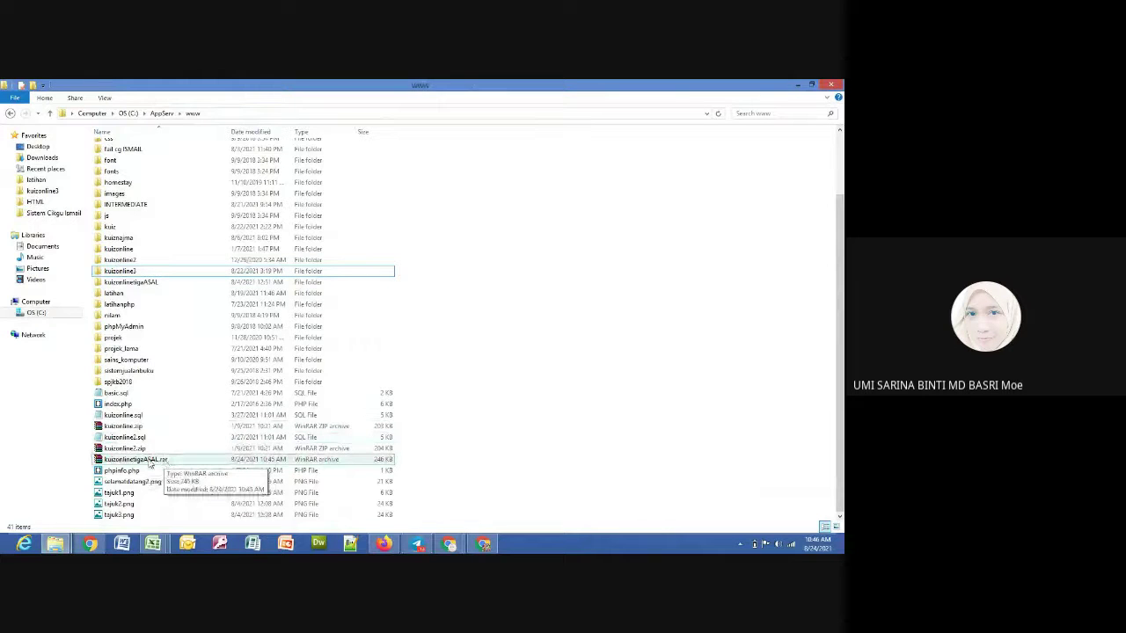
# Open kuizonlinetigaASAL.rar, dismiss the WinRAR trial notice, check the files inside its folder and close the archive
pyautogui.click(151, 461)
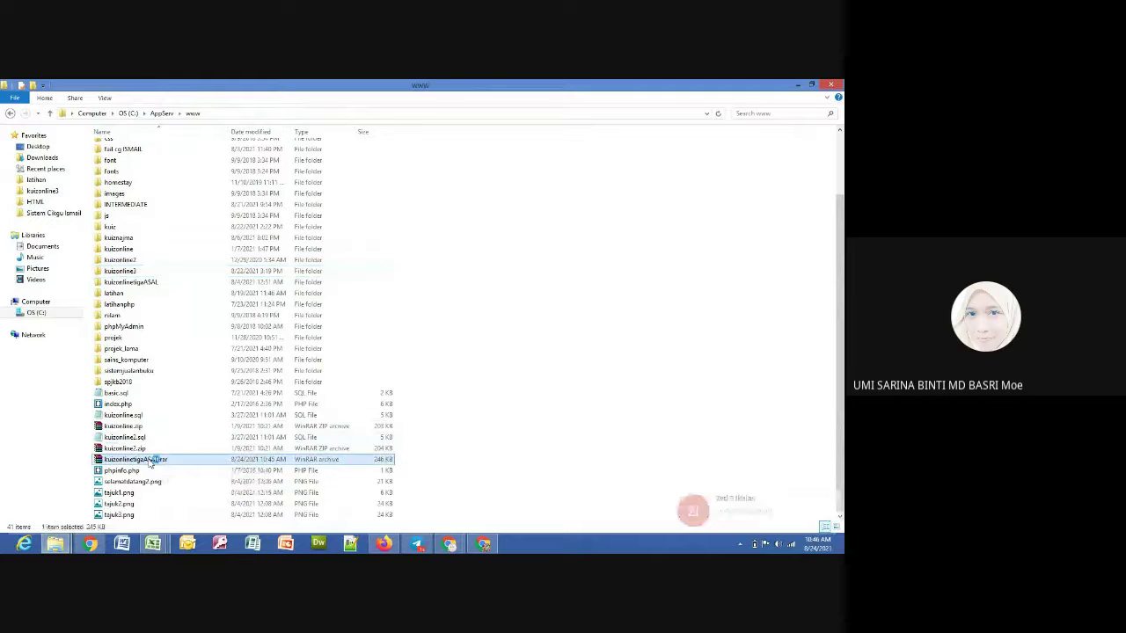
pyautogui.doubleClick(151, 461)
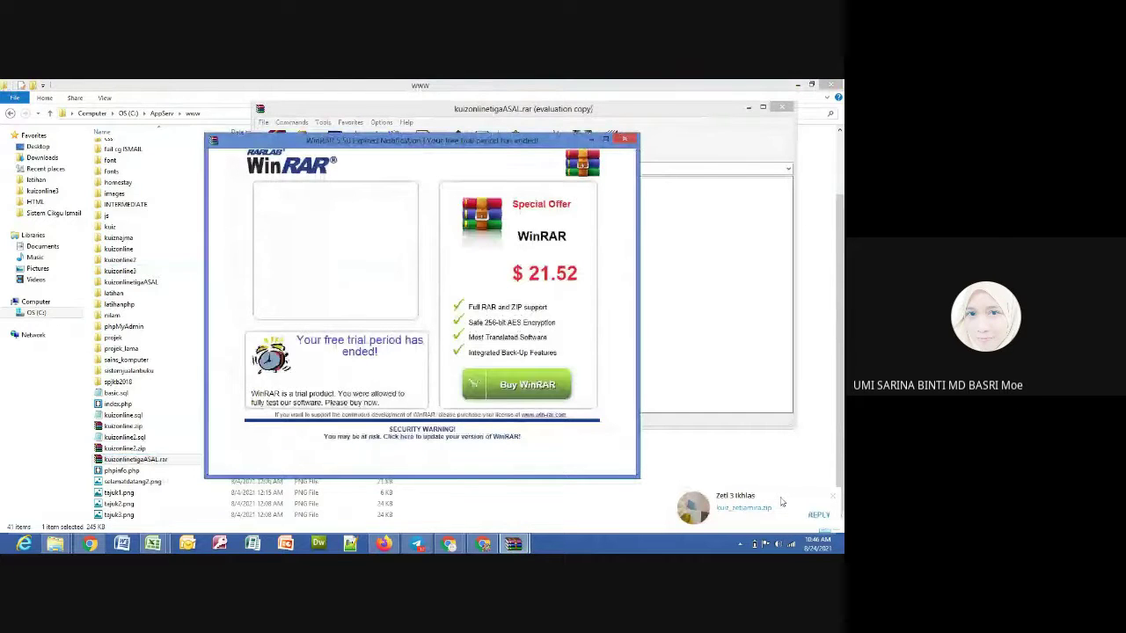
pyautogui.press('Escape')
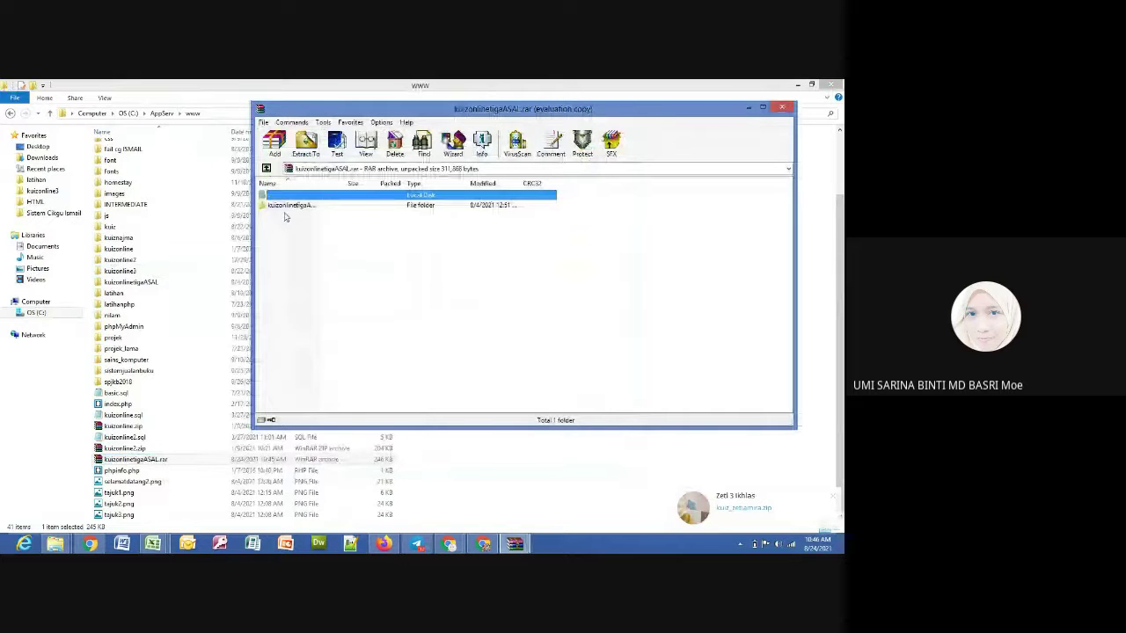
pyautogui.doubleClick(286, 205)
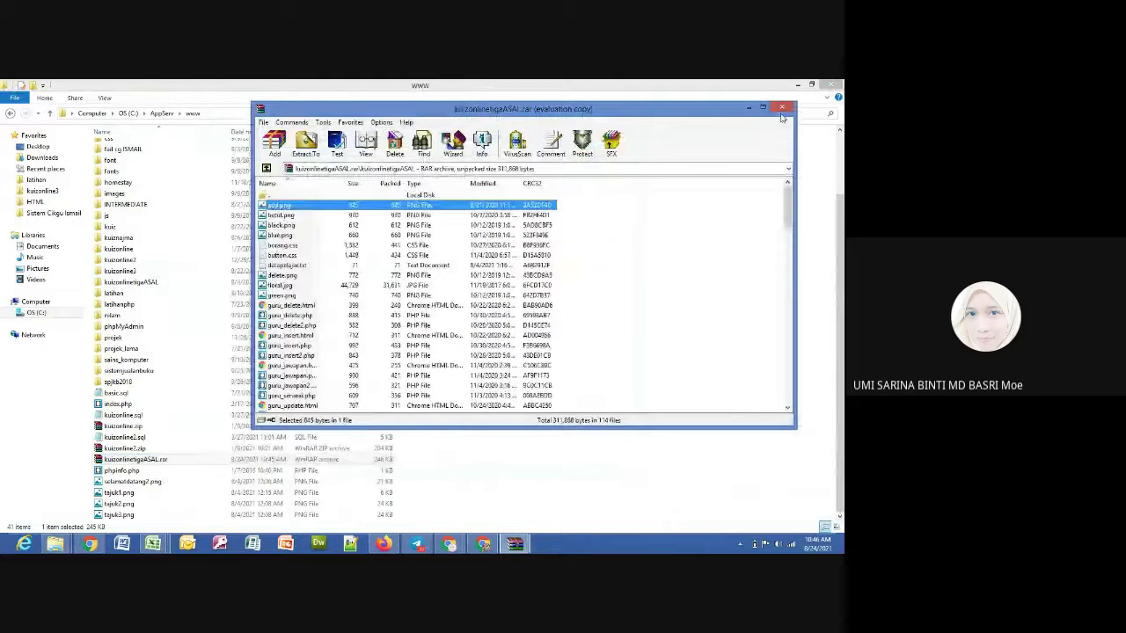
pyautogui.click(782, 108)
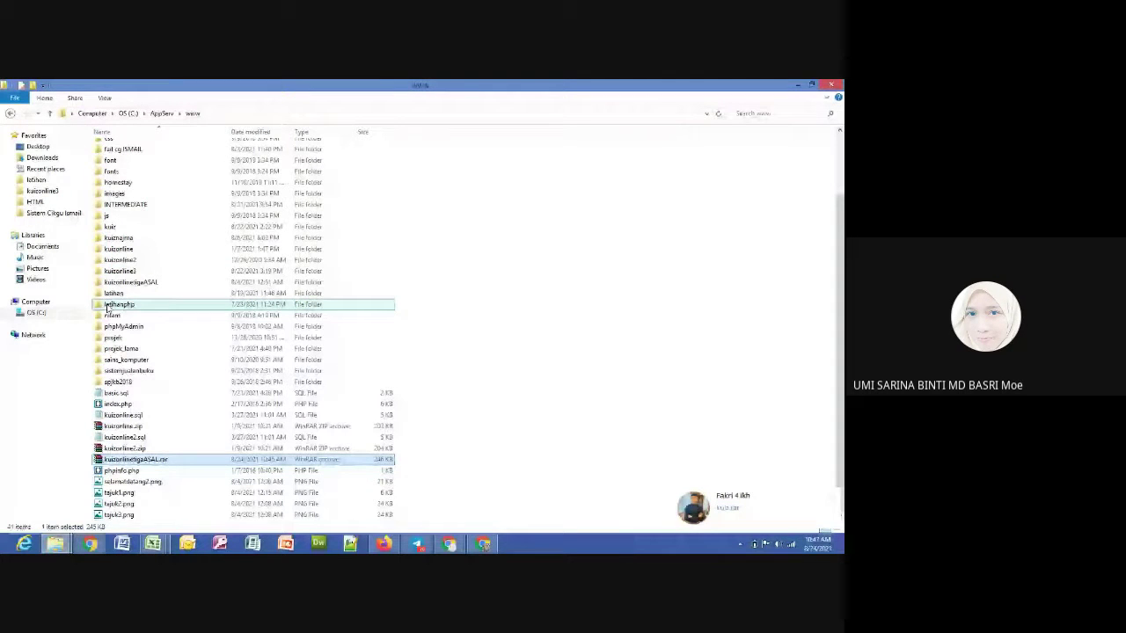
# Switch to Chrome and log in to phpMyAdmin as root with the prefilled password
pyautogui.moveTo(449, 546)
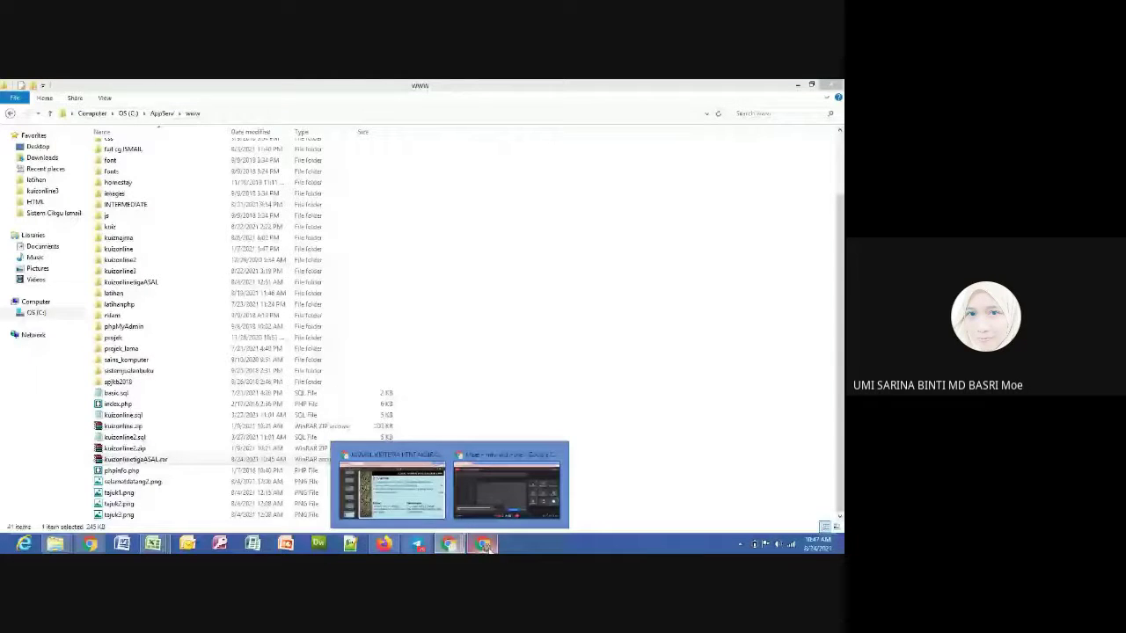
pyautogui.click(393, 483)
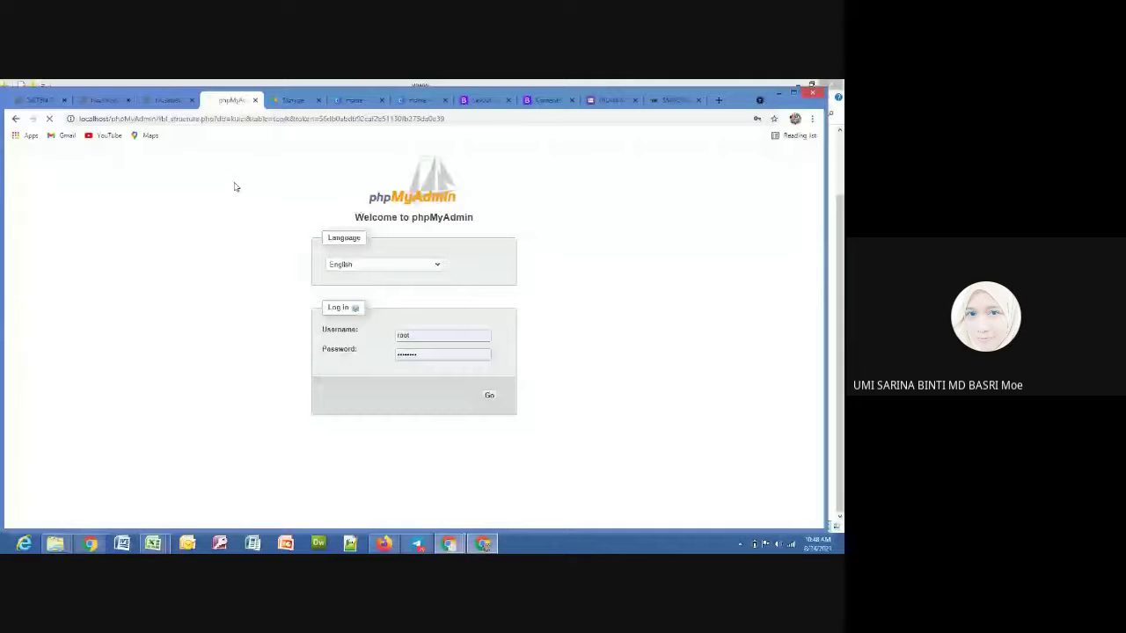
pyautogui.click(498, 395)
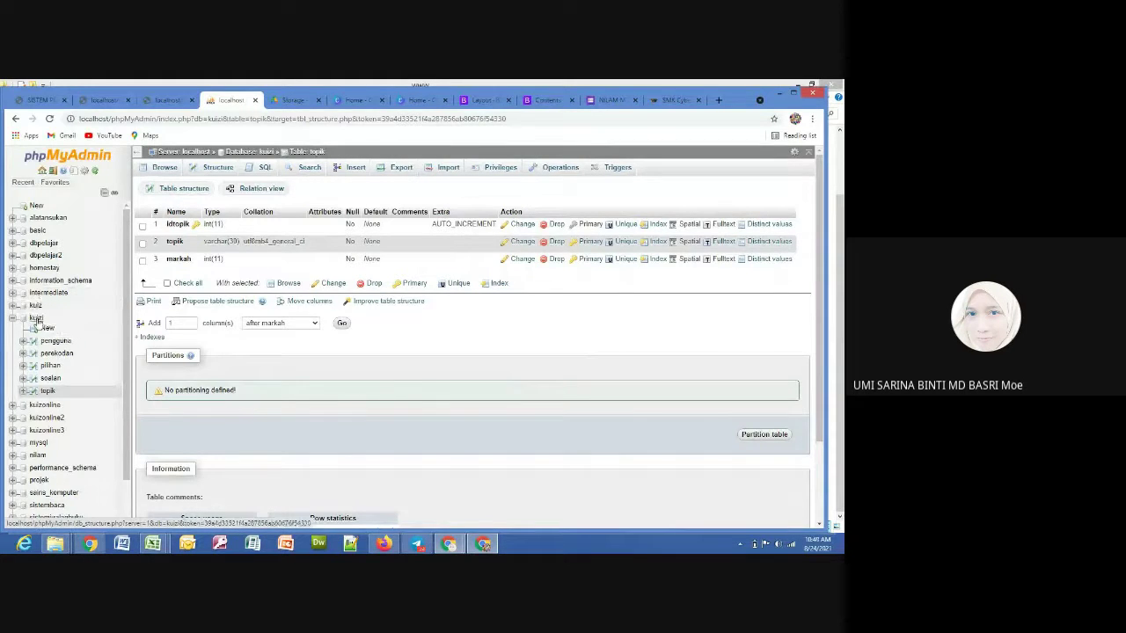
# Export the kuizi database with the Quick method in SQL format
pyautogui.click(37, 321)
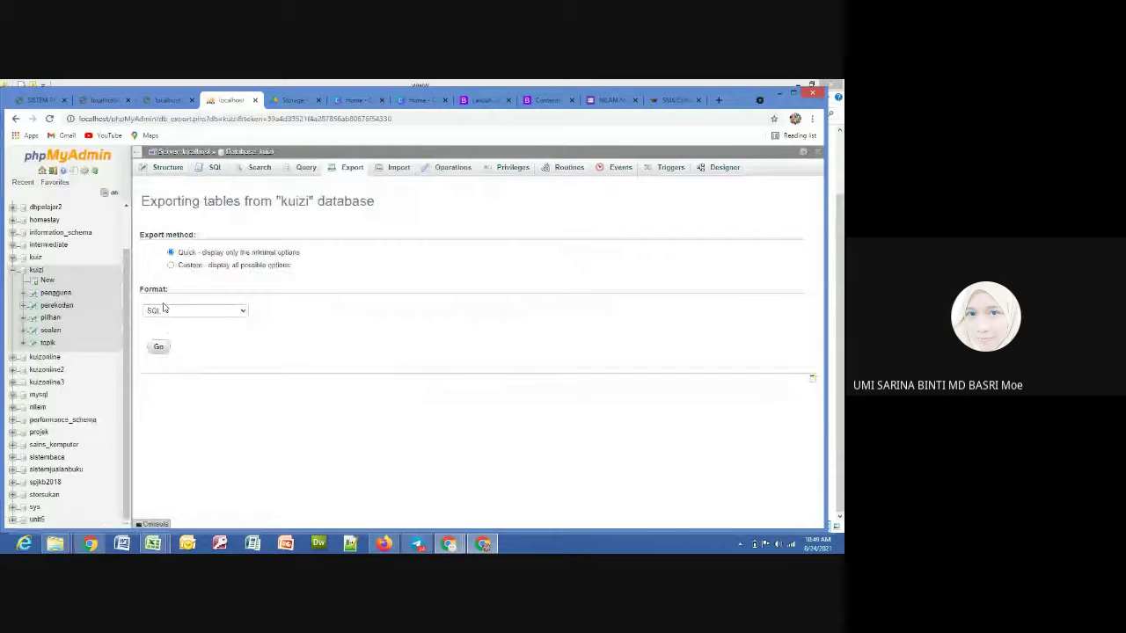
pyautogui.click(160, 348)
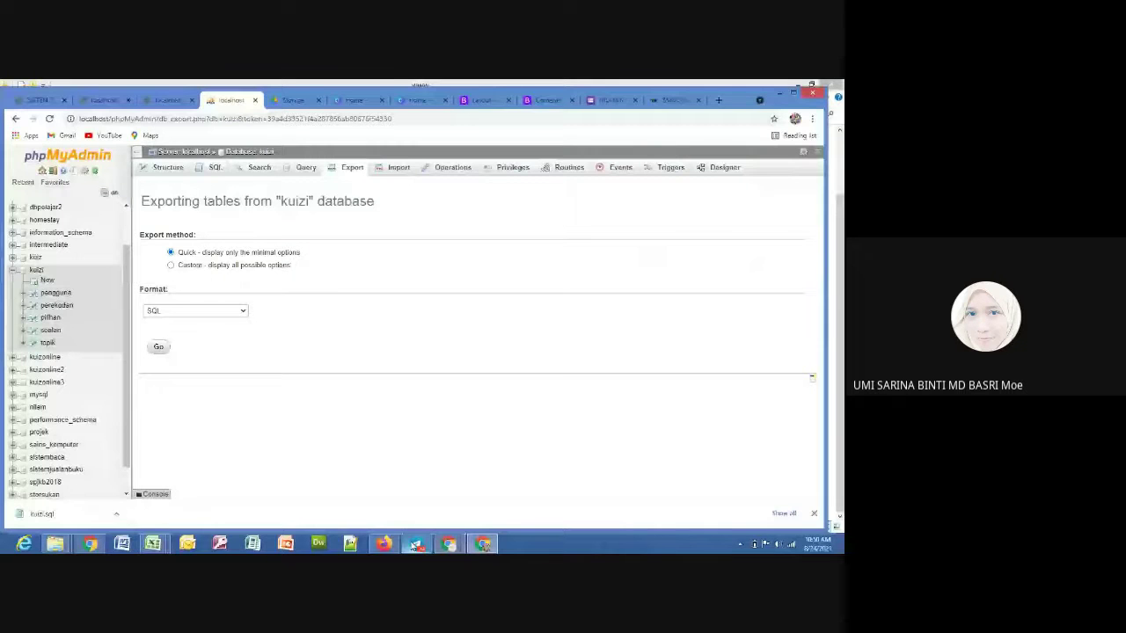
pyautogui.click(416, 545)
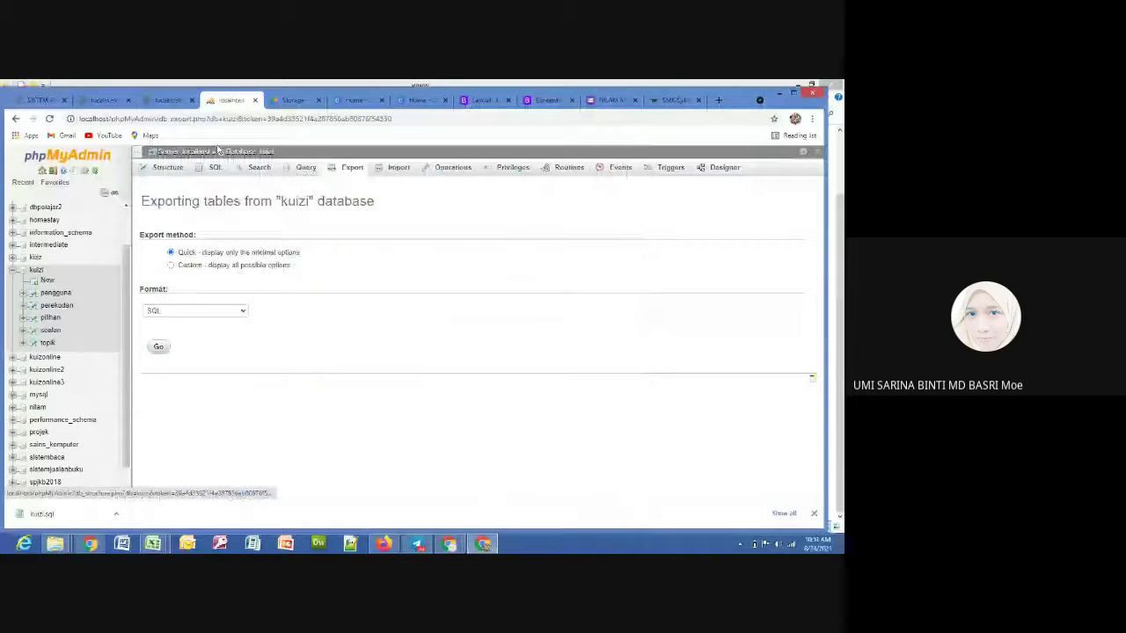
# Switch to the JADUAL KRITERIA PENTAKSIRAN PDF and go to page 46, the JADUAL RUBRIK PEMARKAHAN slide
pyautogui.moveTo(446, 547)
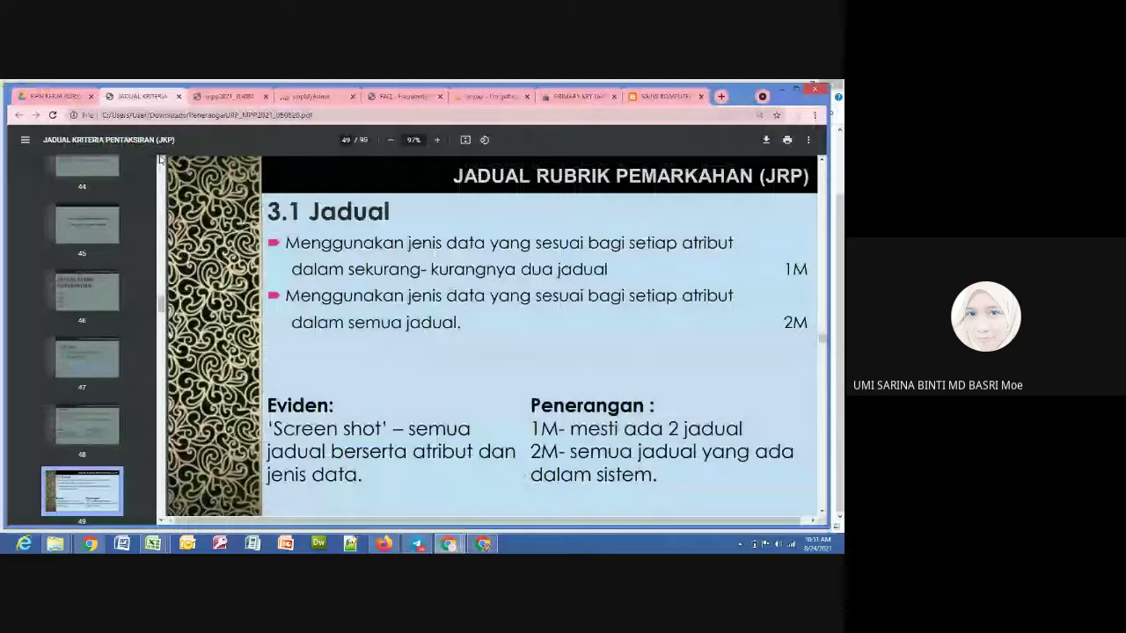
pyautogui.scroll(1, 85, 336)
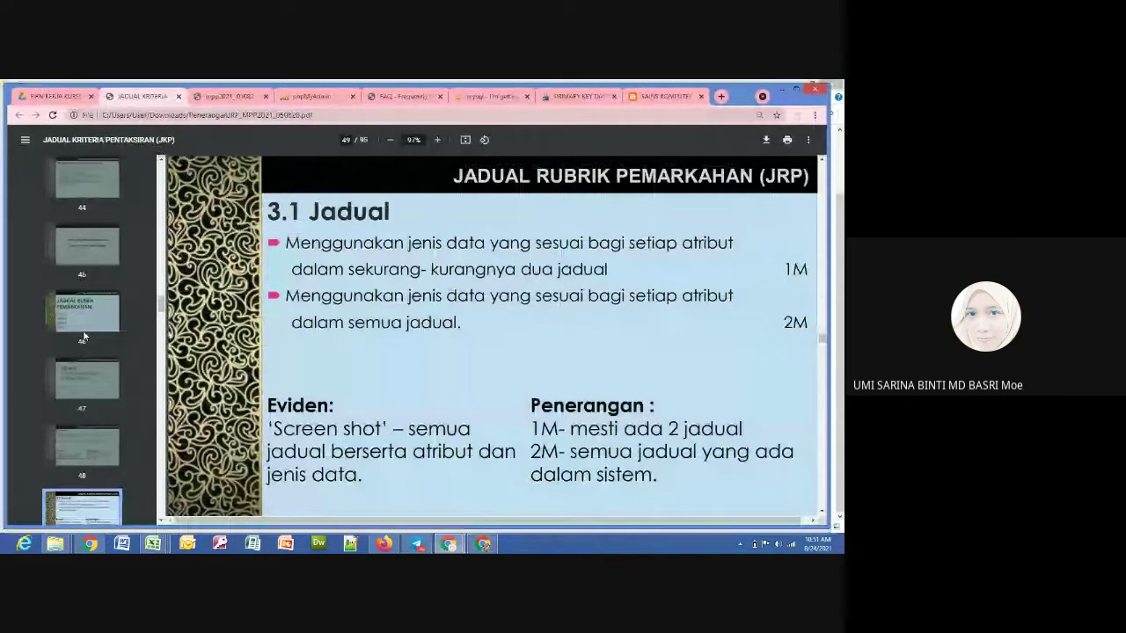
pyautogui.click(86, 315)
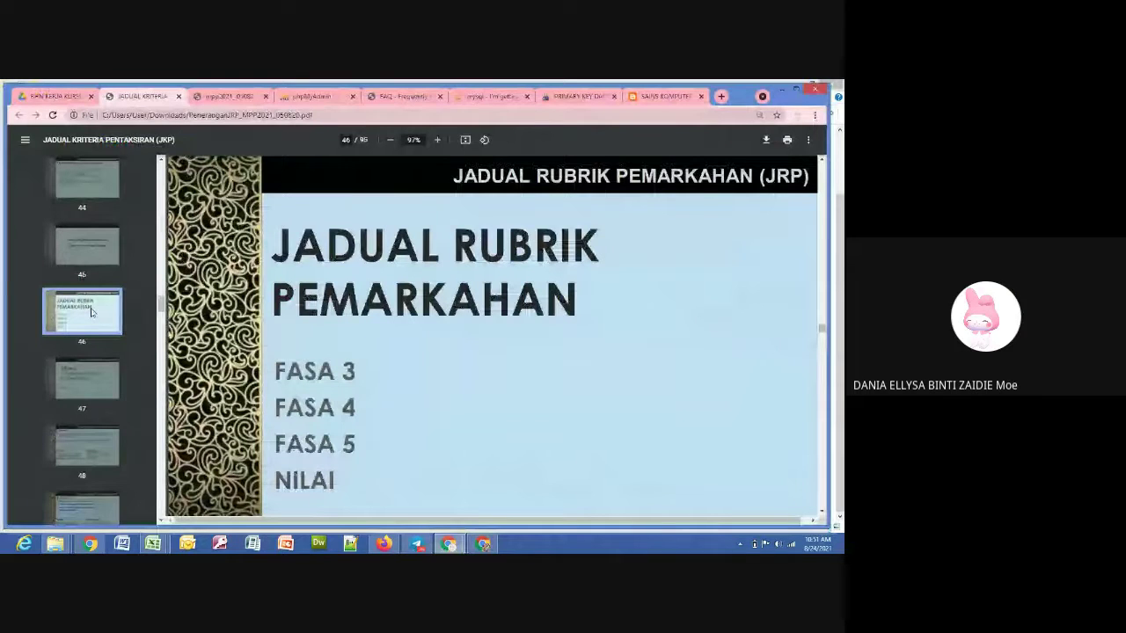
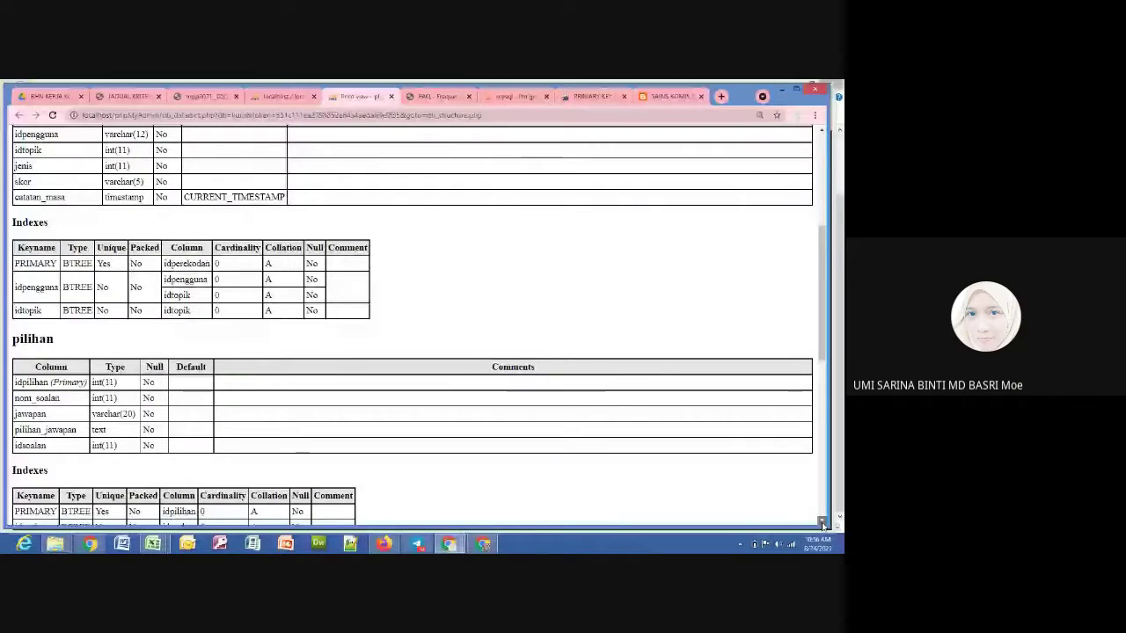
# Insert screenshots of the kuizi print view tables into the JADUAL : RELATIONSHIP box of the Word document and check their layout
pyautogui.scroll(-5, 783, 387)
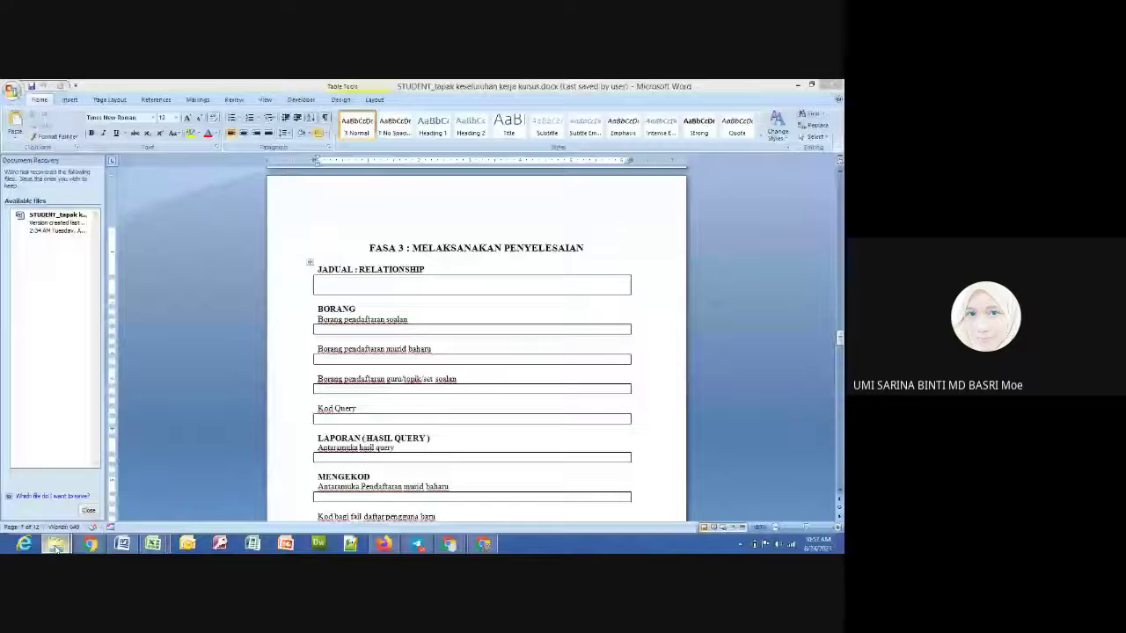
pyautogui.moveTo(55, 546)
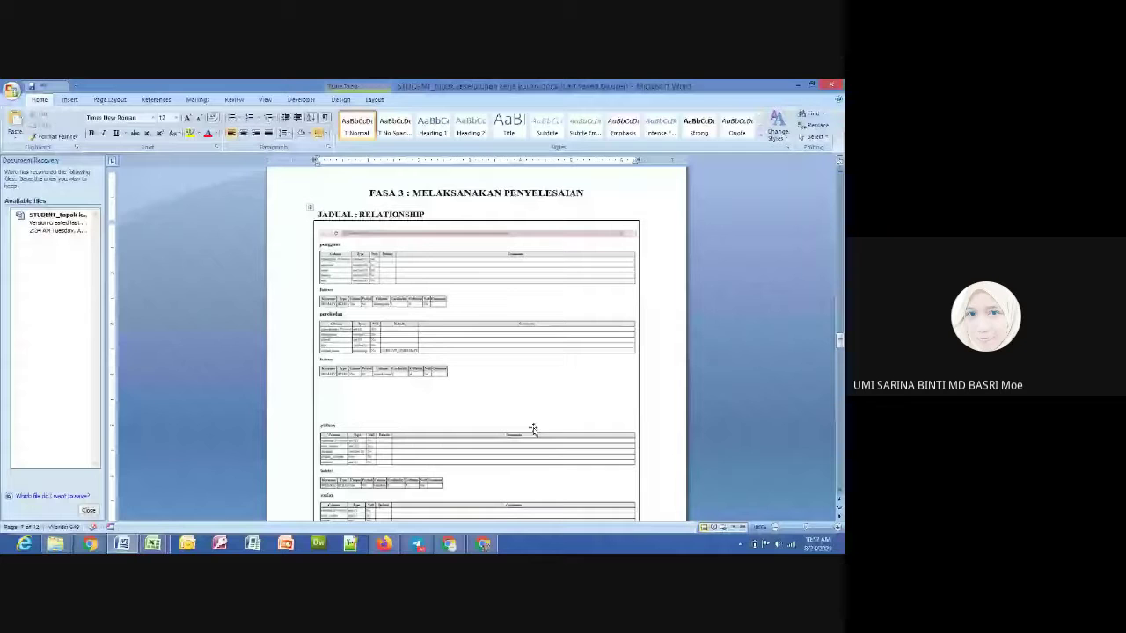
pyautogui.scroll(-2, 398, 326)
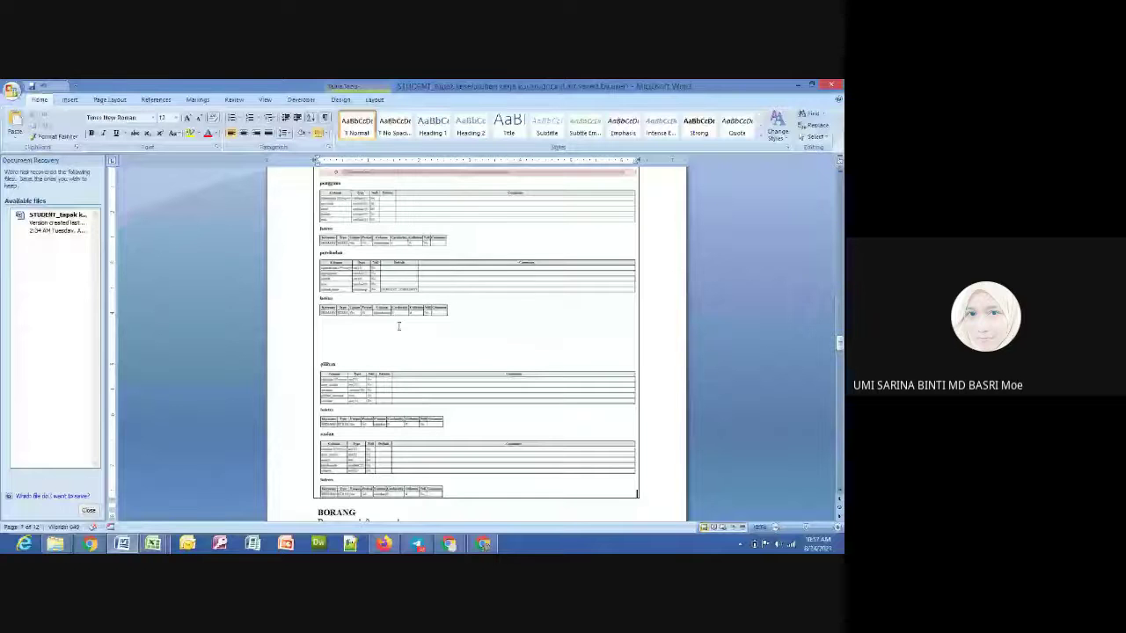
pyautogui.scroll(1, 462, 357)
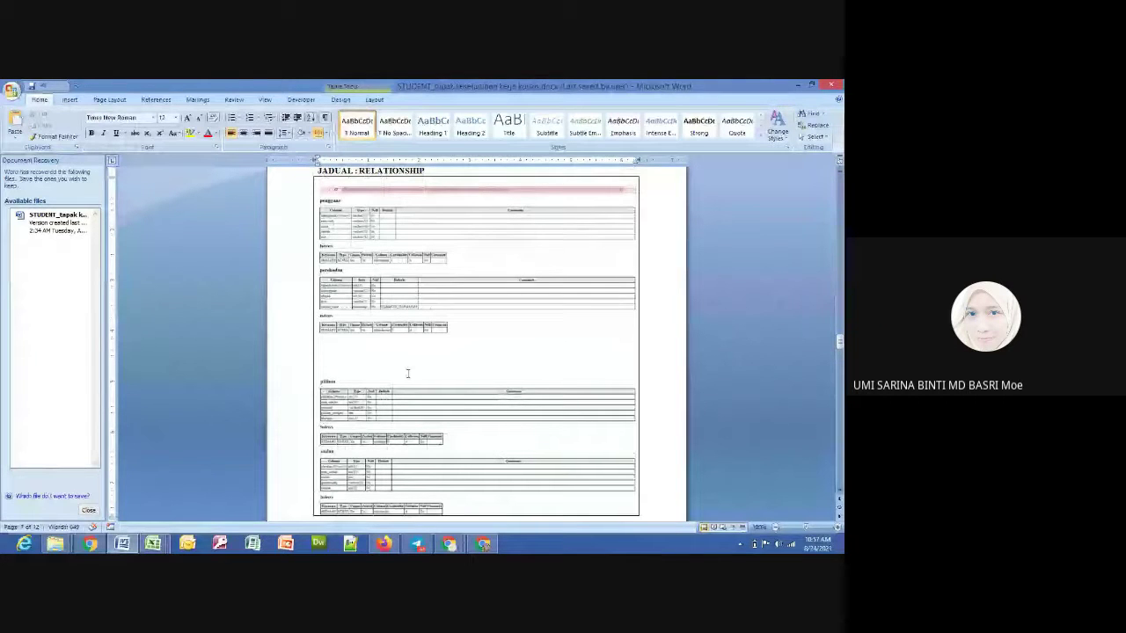
pyautogui.scroll(1, 413, 352)
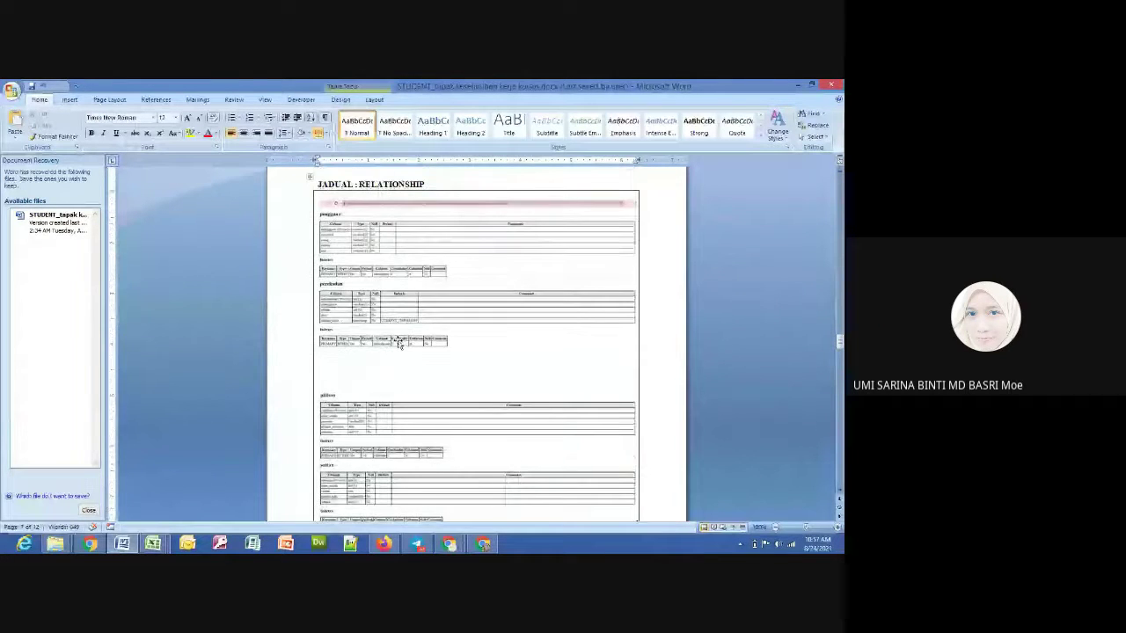
pyautogui.scroll(1, 437, 297)
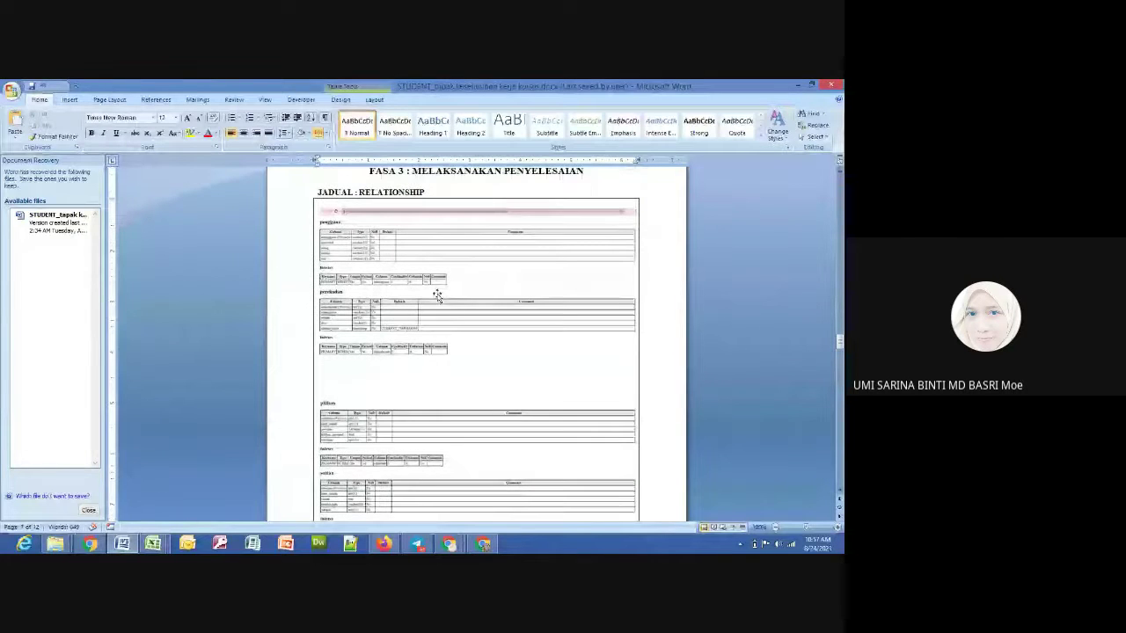
pyautogui.scroll(-1, 437, 297)
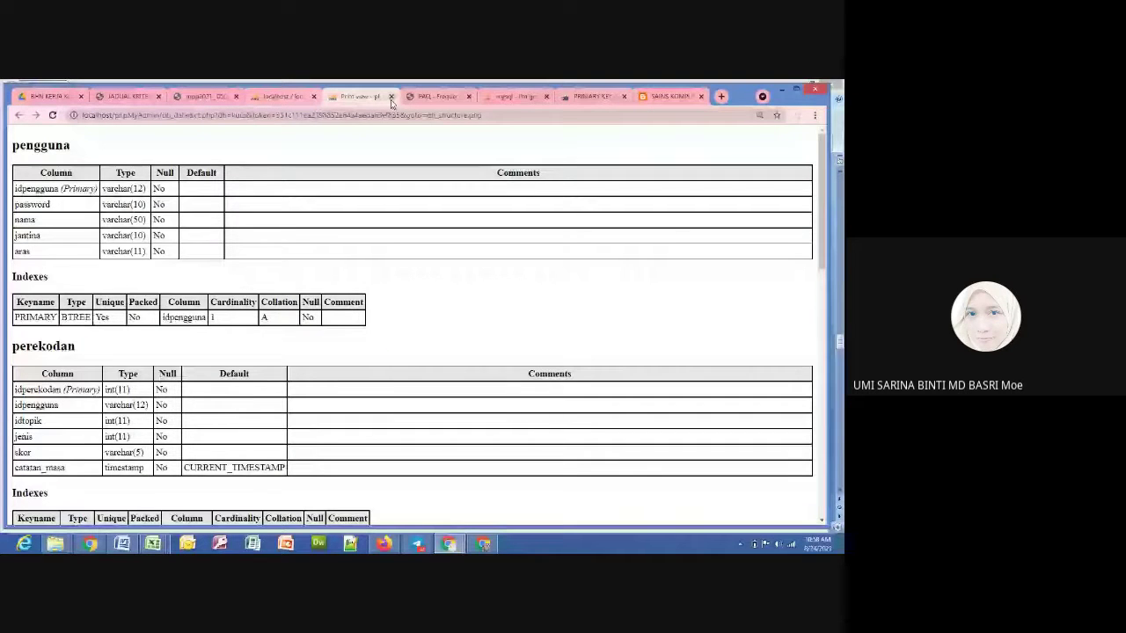
# Close the table print view in Chrome and open the Operations page of the kuizi database
pyautogui.scroll(-10, 401, 379)
pyautogui.scroll(-3, 166, 345)
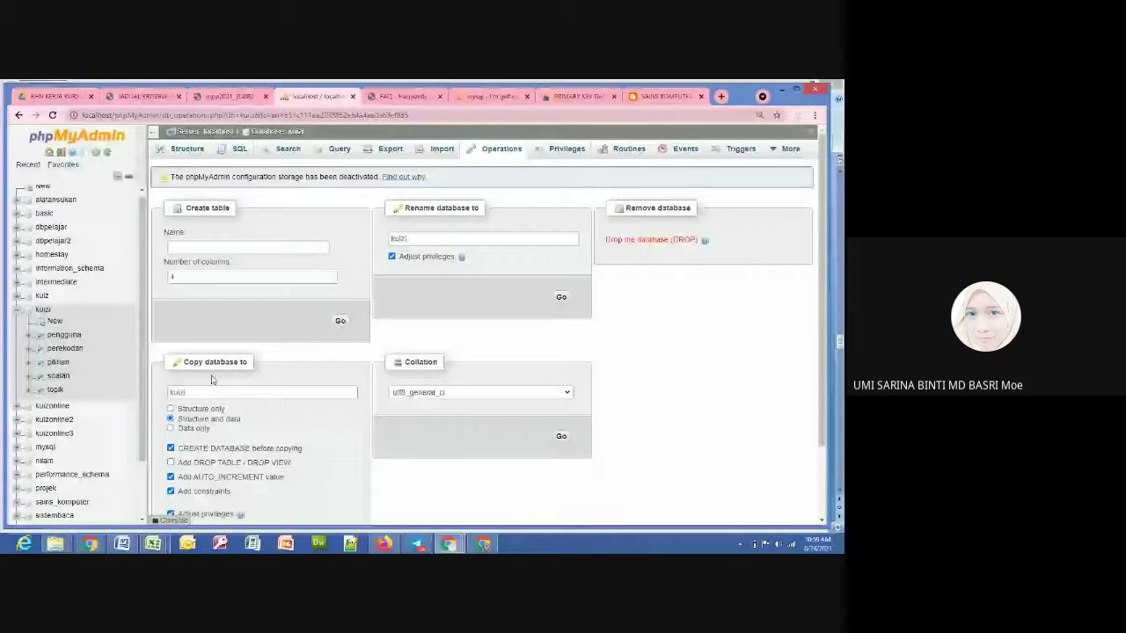
# Copy the kuizi database to a new database named kuizbackup, including structure and data
pyautogui.scroll(-1, 211, 380)
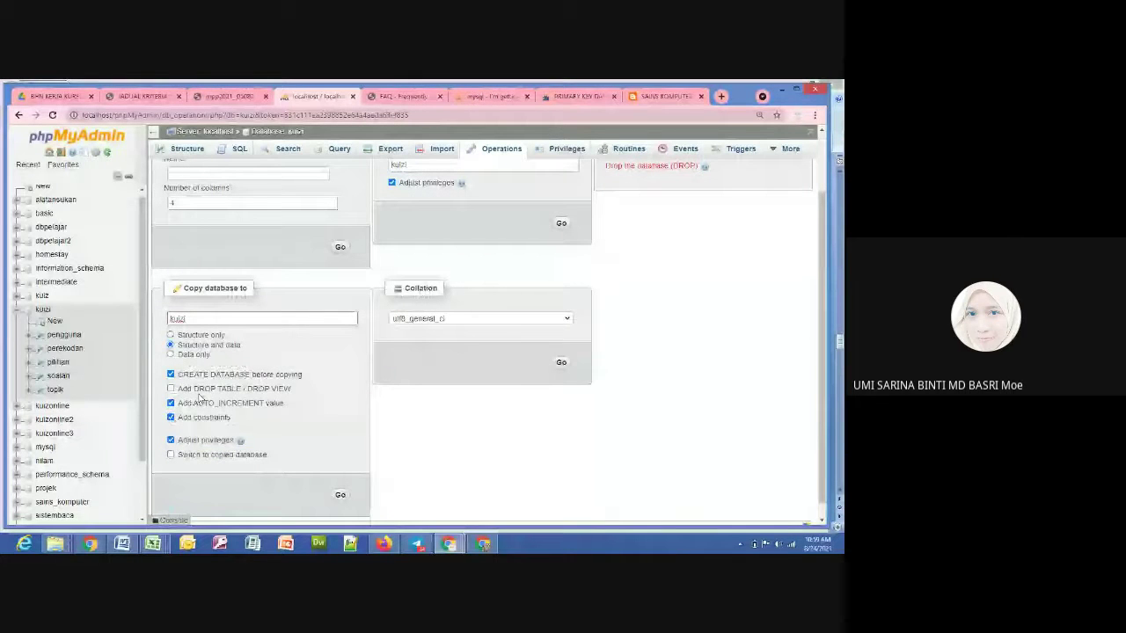
pyautogui.press('BackSpace')
pyautogui.write('backup')
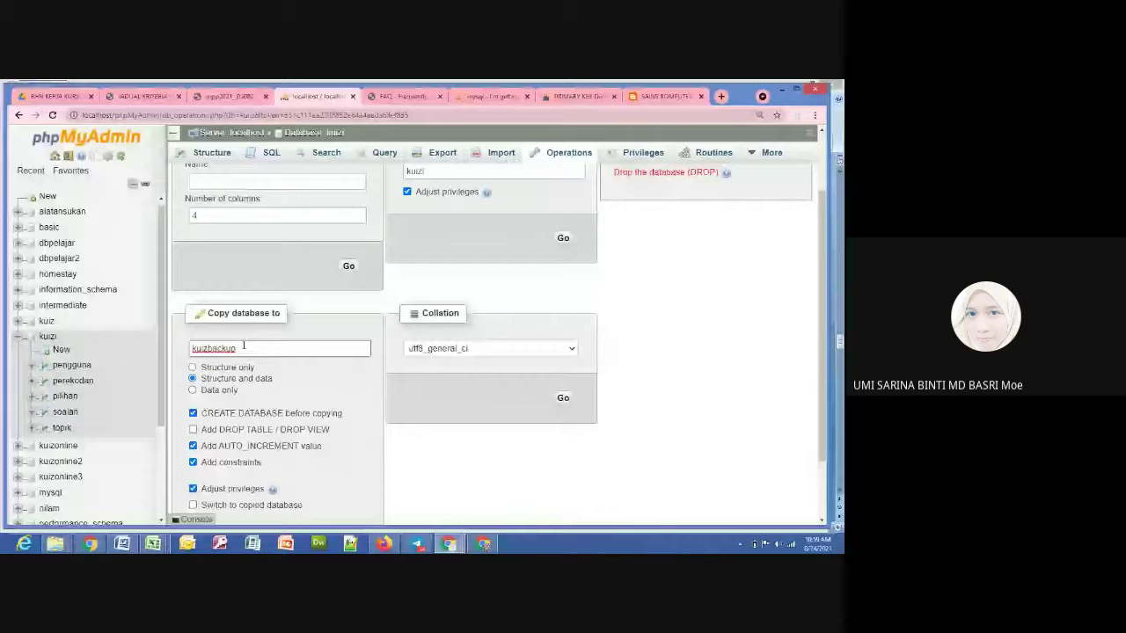
pyautogui.scroll(-1, 243, 346)
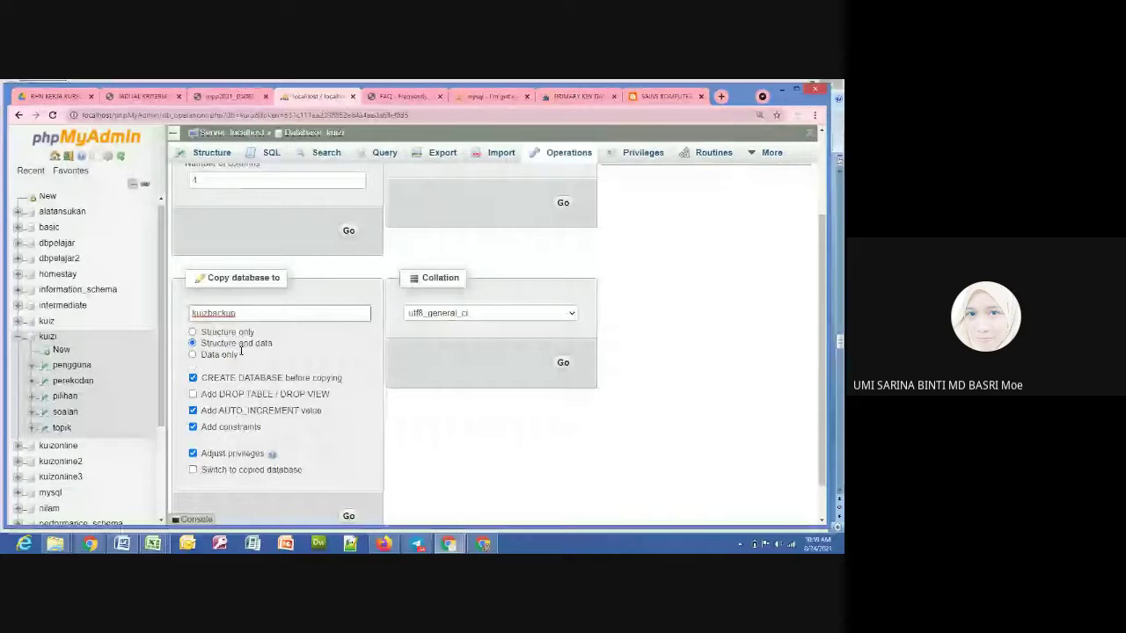
pyautogui.scroll(-1, 241, 350)
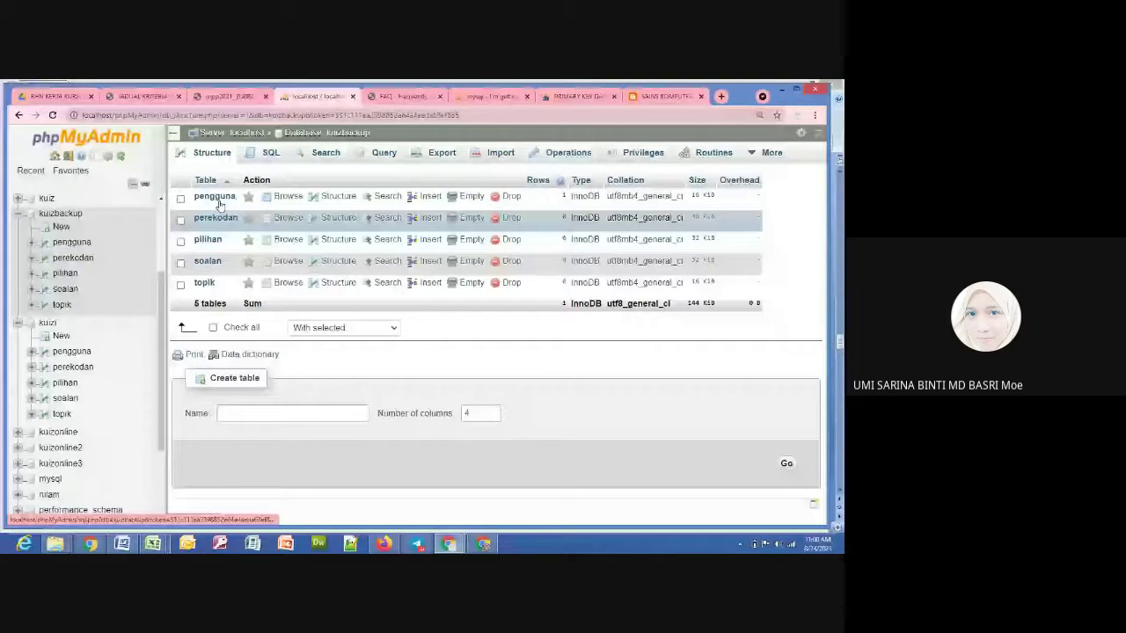
# Browse the pengguna table of kuizbackup and compare the copied database's tables with those of kuizi
pyautogui.click(216, 199)
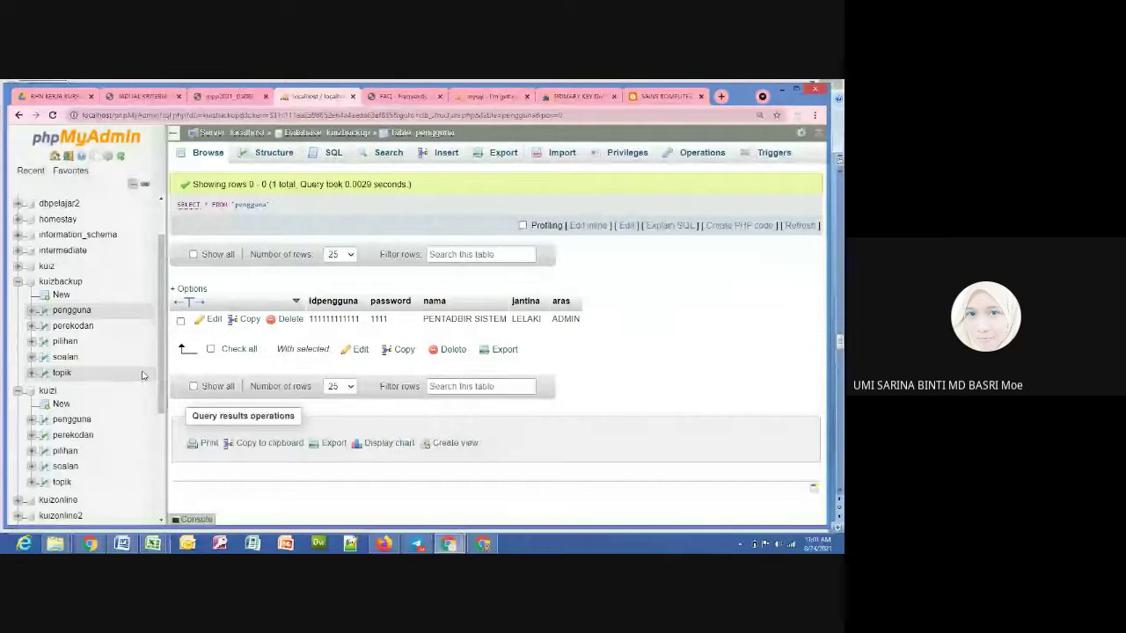
pyautogui.scroll(-1, 75, 275)
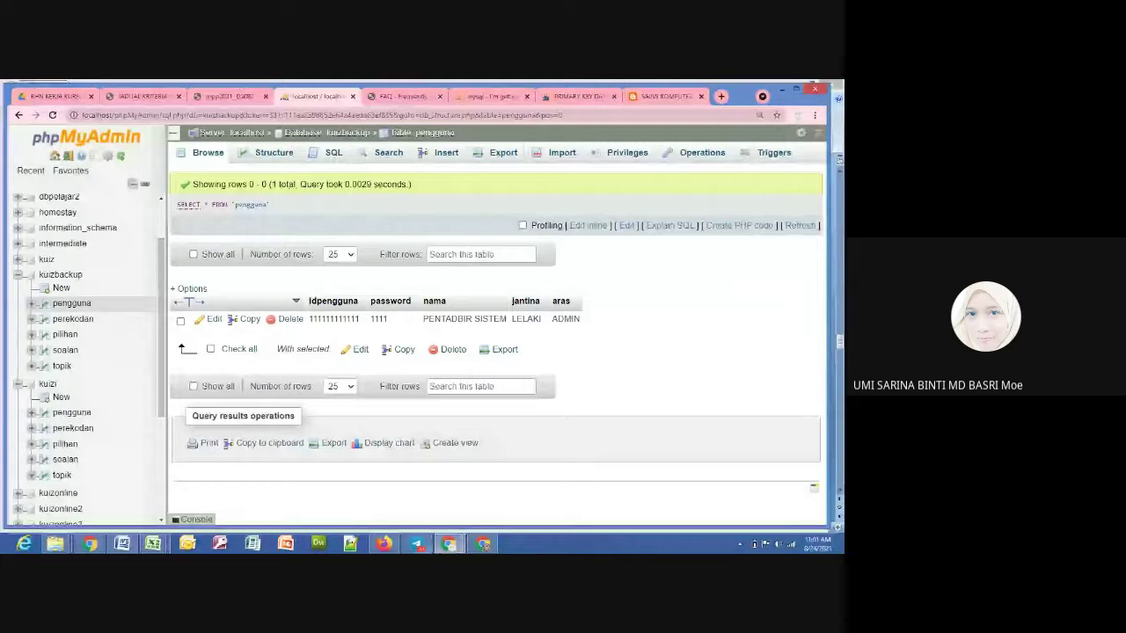
pyautogui.scroll(-2, 159, 373)
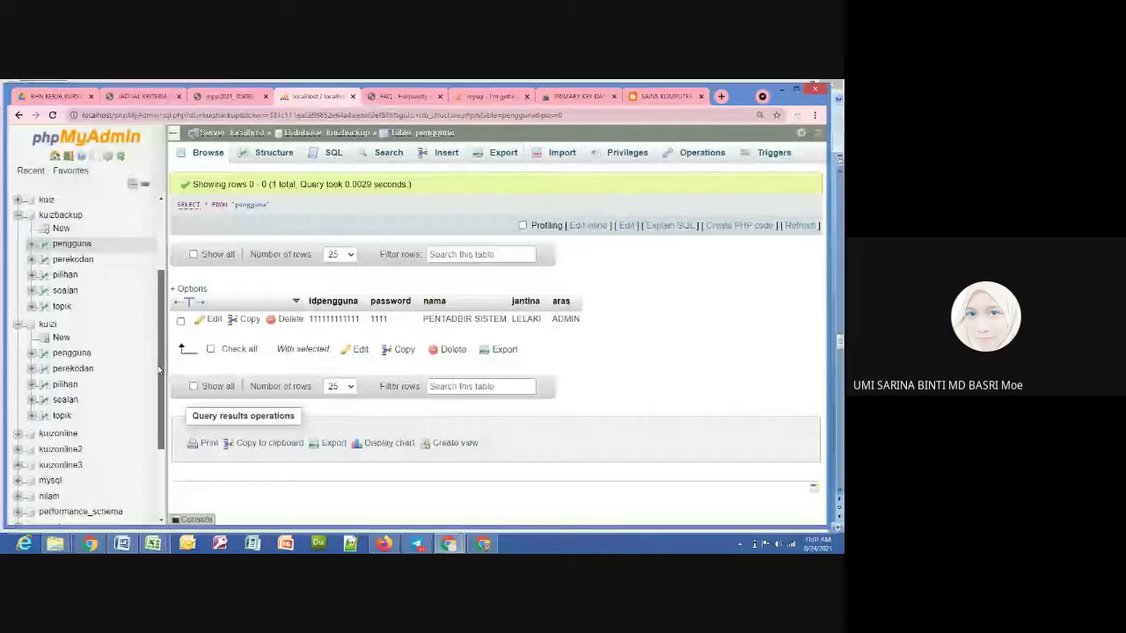
pyautogui.moveTo(159, 371); pyautogui.dragTo(163, 341)
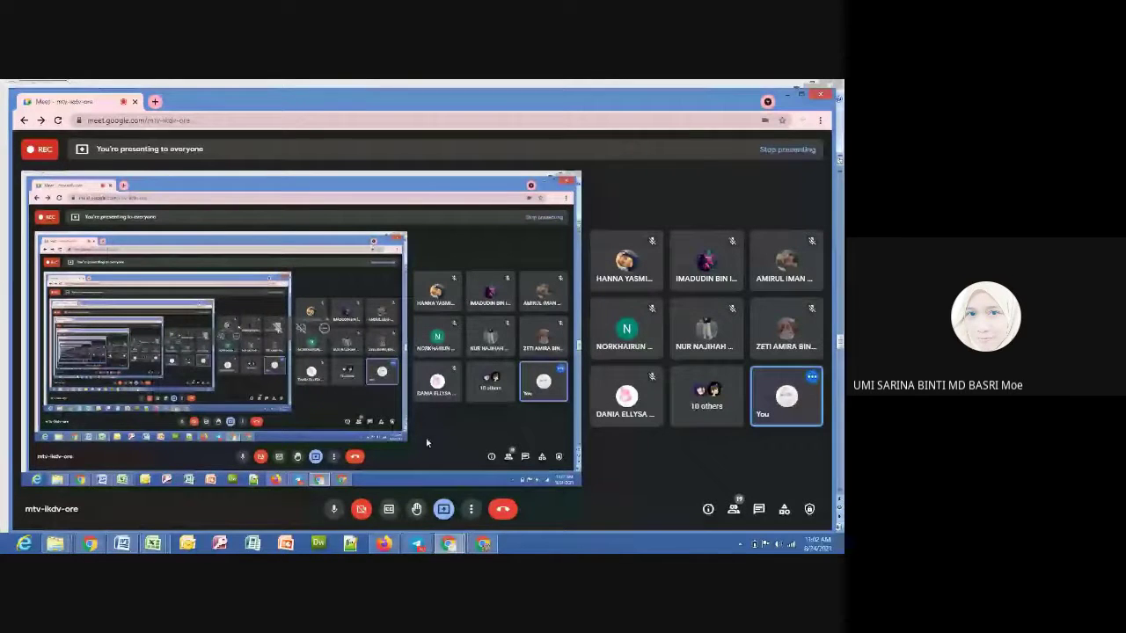
# Switch to phpMyAdmin in the other Chrome window and copy the kuiz database to kuizbackup with structure and data
pyautogui.moveTo(450, 546)
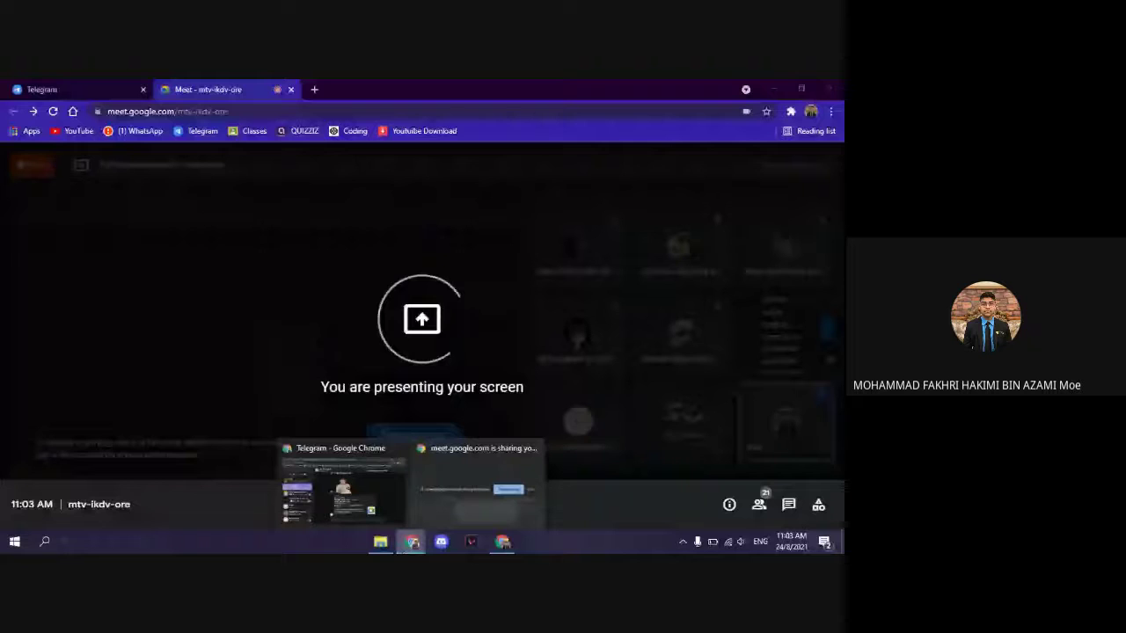
pyautogui.click(368, 519)
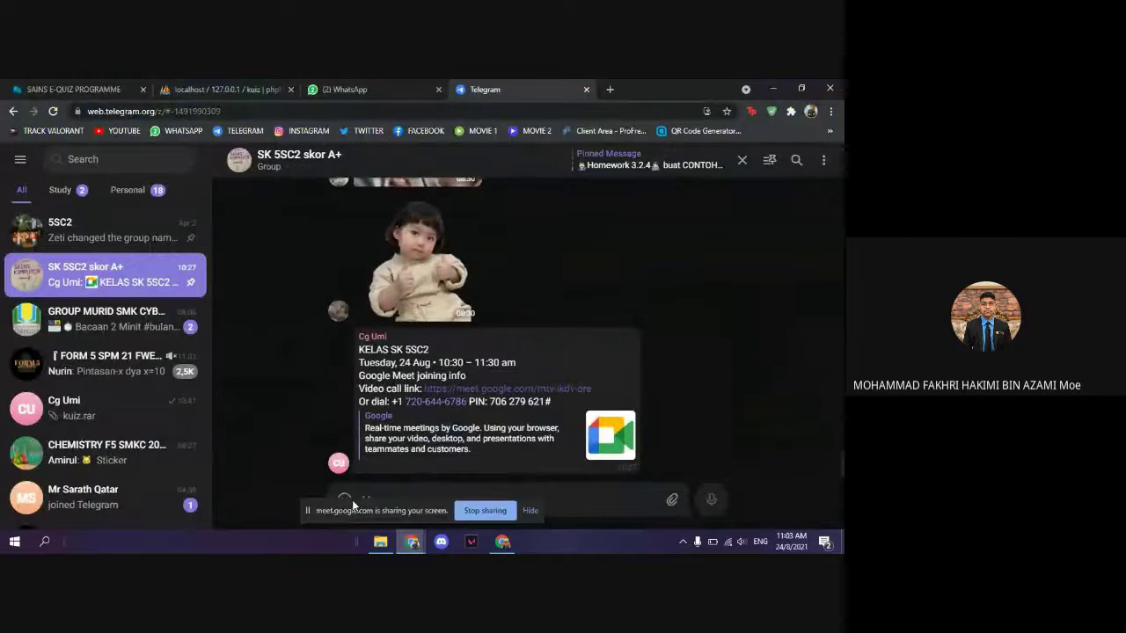
pyautogui.click(256, 88)
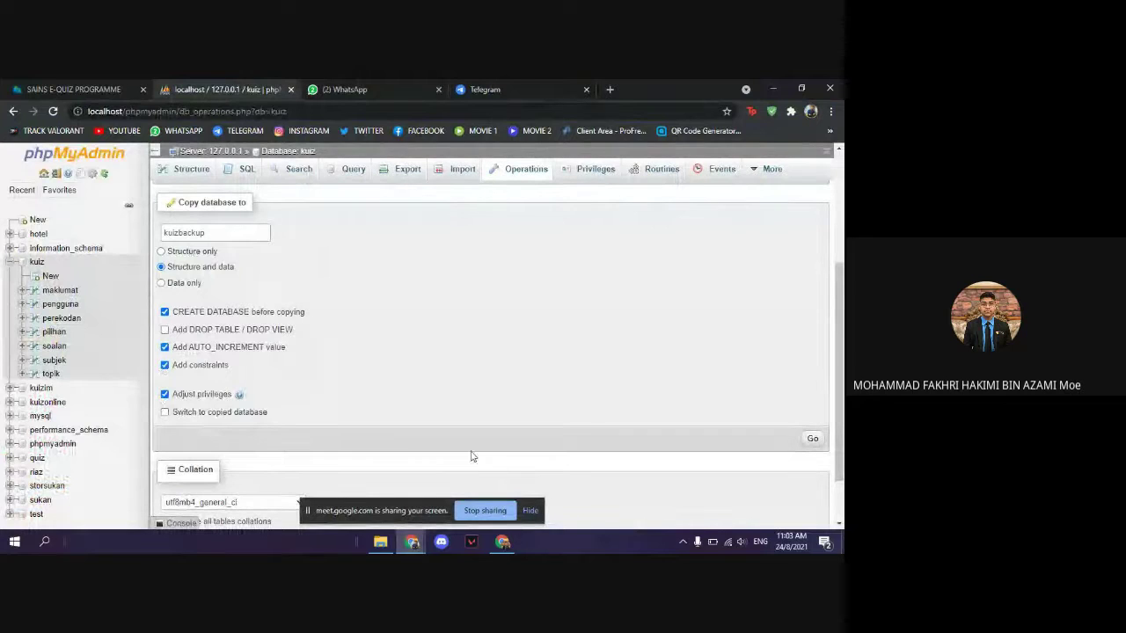
pyautogui.click(508, 544)
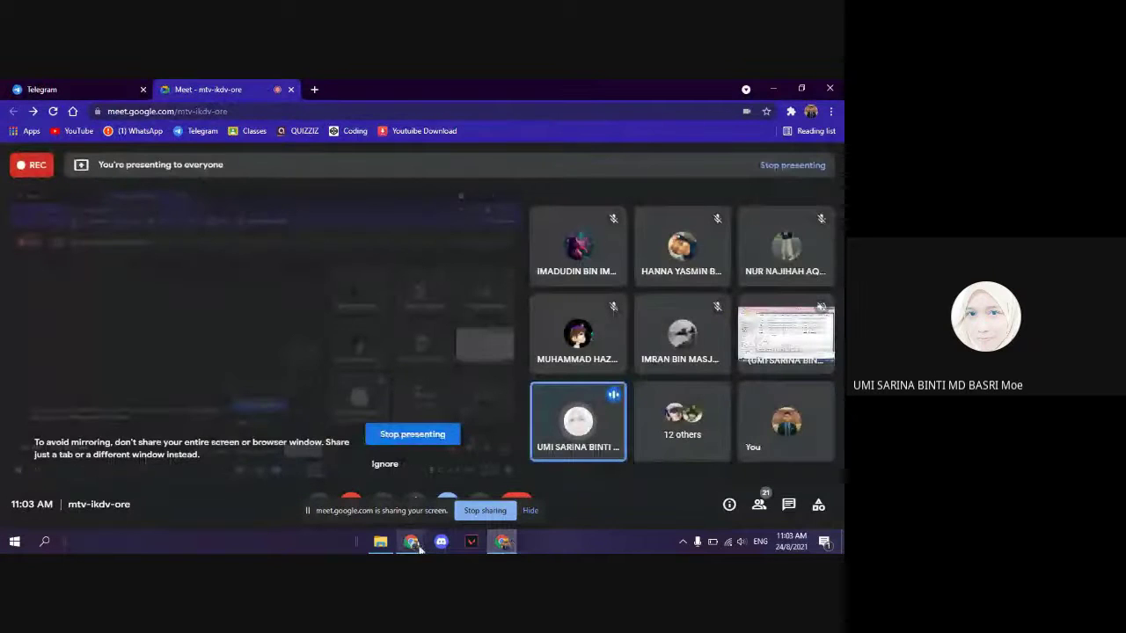
pyautogui.moveTo(419, 548)
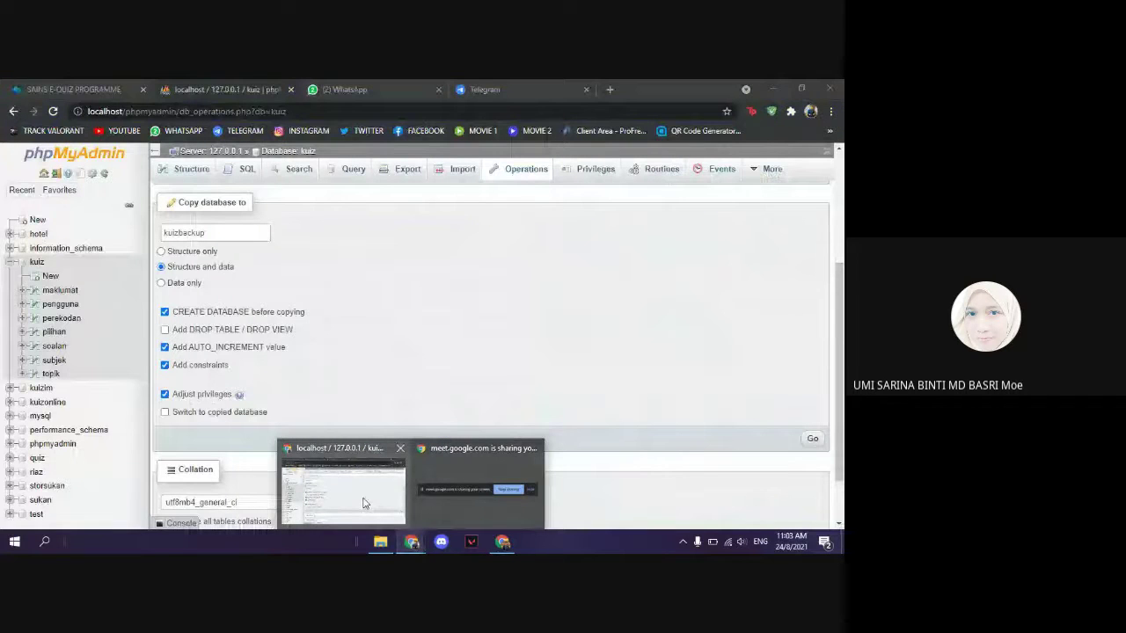
pyautogui.click(365, 502)
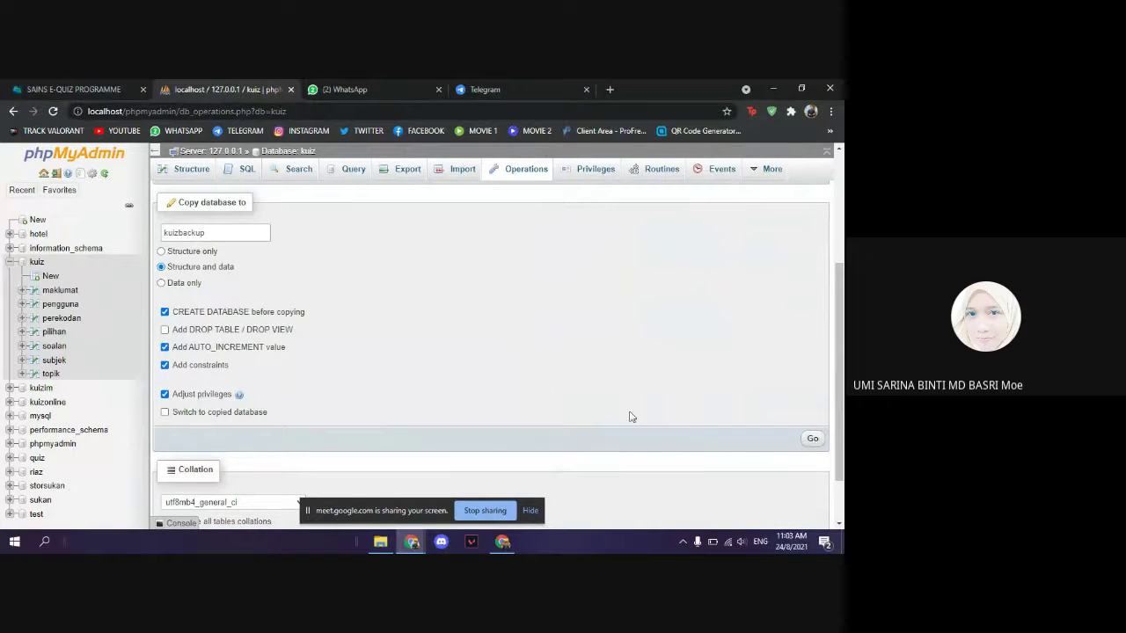
pyautogui.click(813, 440)
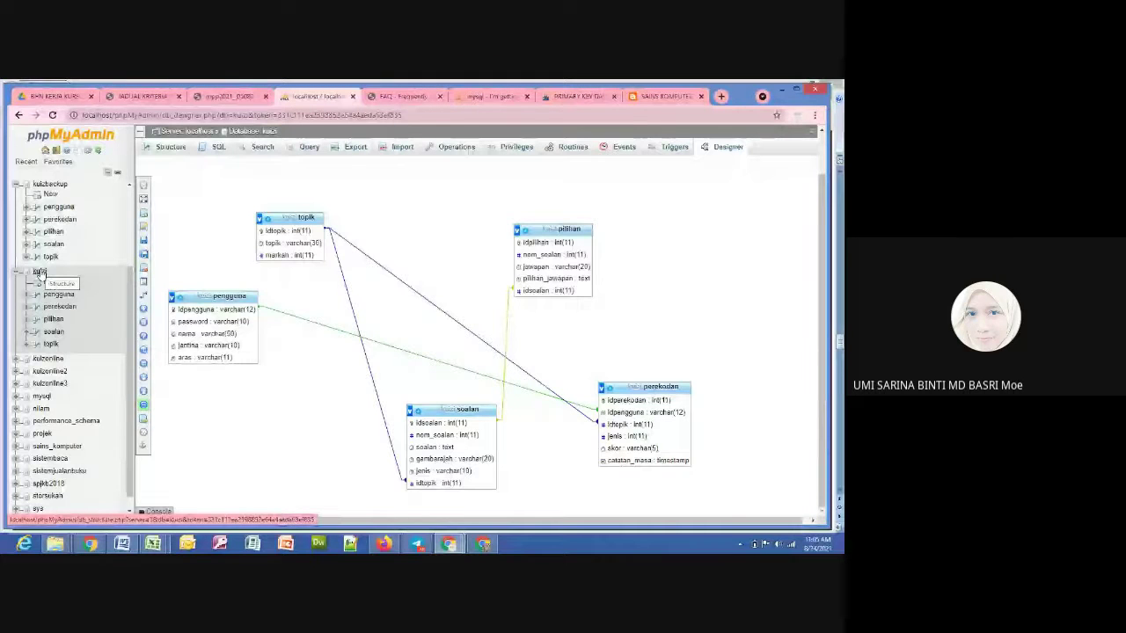
# Open kuizi in the Designer and spread out the pengguna, soalan, pilihan and perekodan tables so their relationship lines can be followed
pyautogui.click(40, 273)
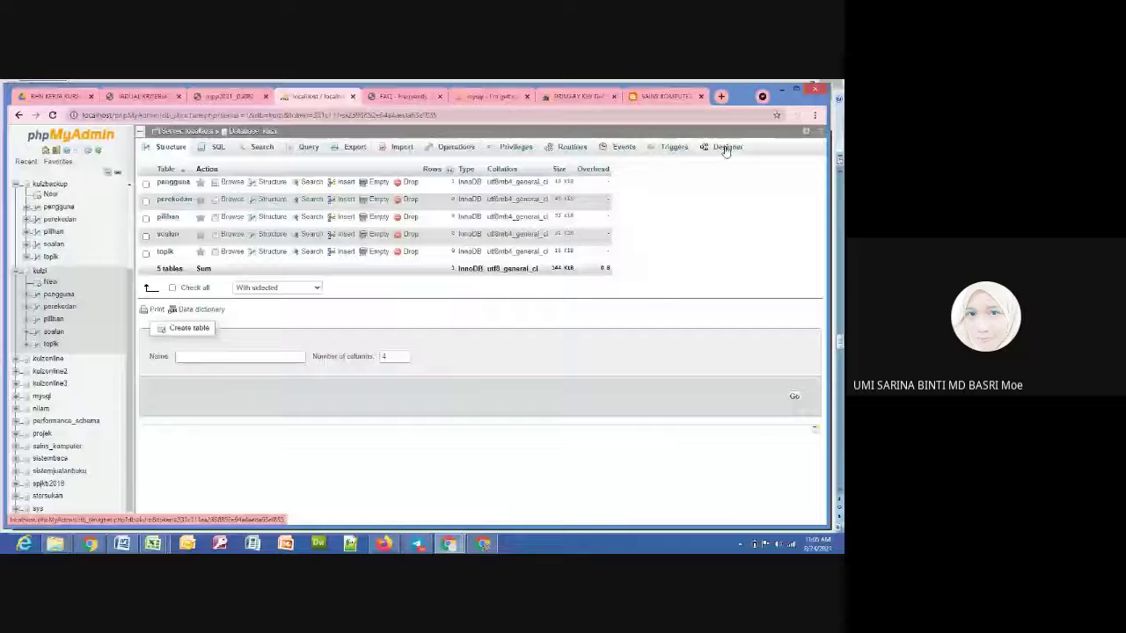
pyautogui.click(725, 147)
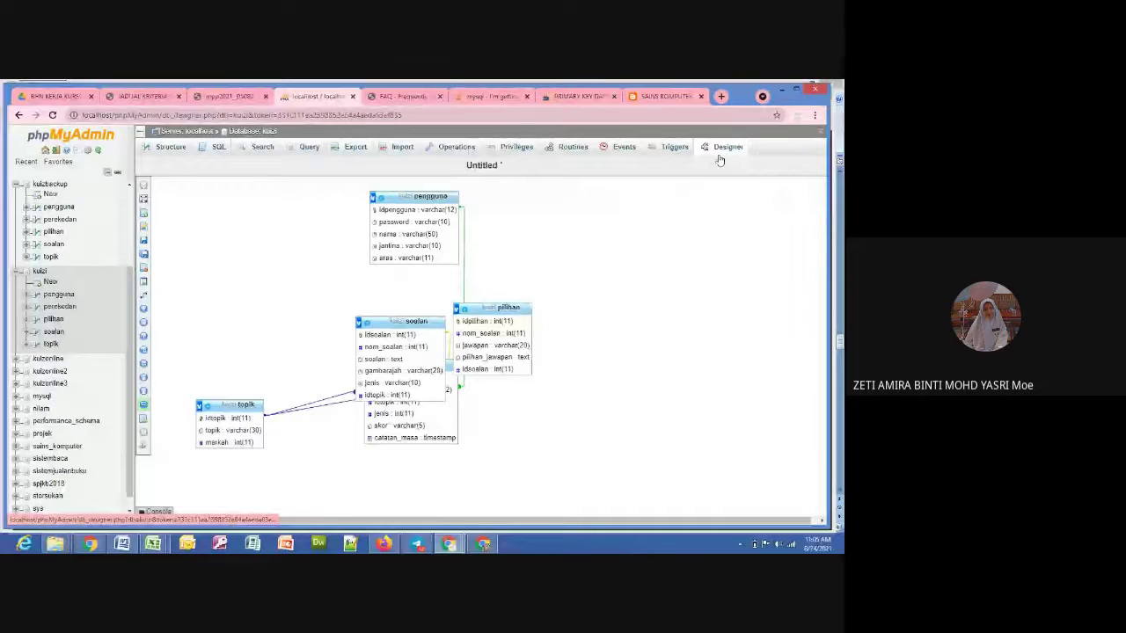
pyautogui.moveTo(411, 197); pyautogui.dragTo(269, 196)
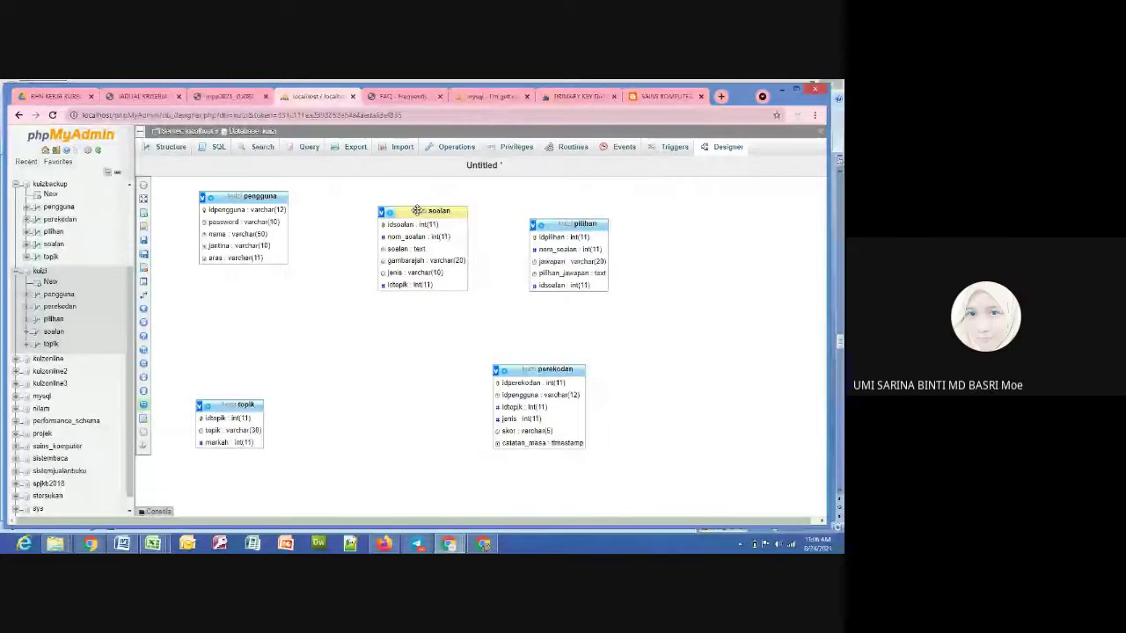
pyautogui.moveTo(531, 363); pyautogui.dragTo(542, 357)
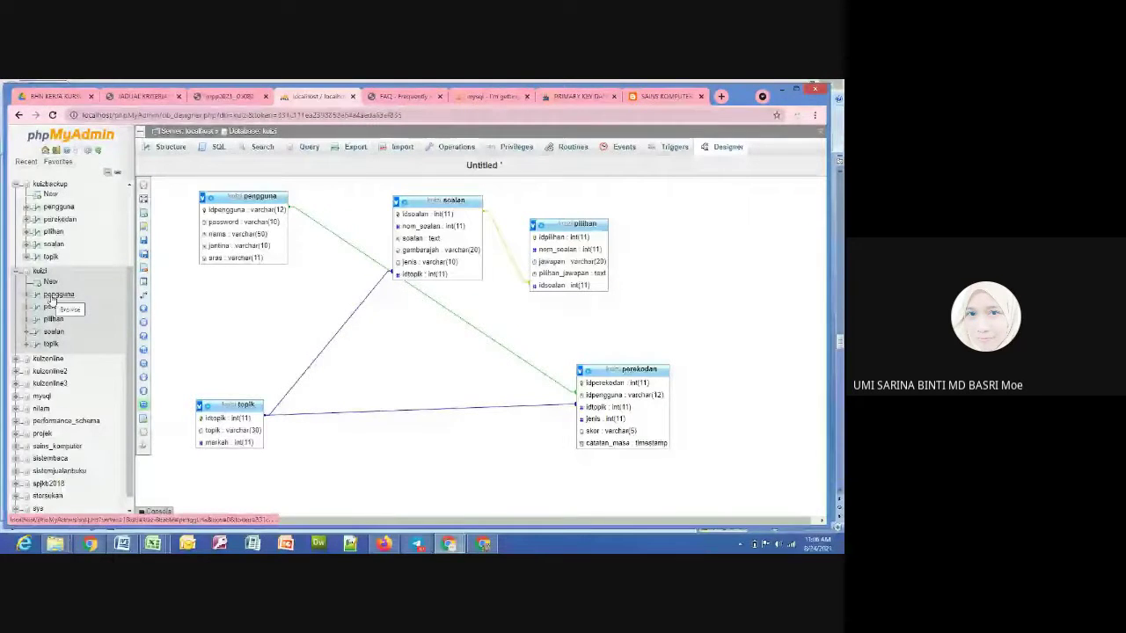
# Browse the kuizi tables, including pengguna, pilihan, soalan and topik, and compare their columns with the kuizonline tables
pyautogui.click(53, 295)
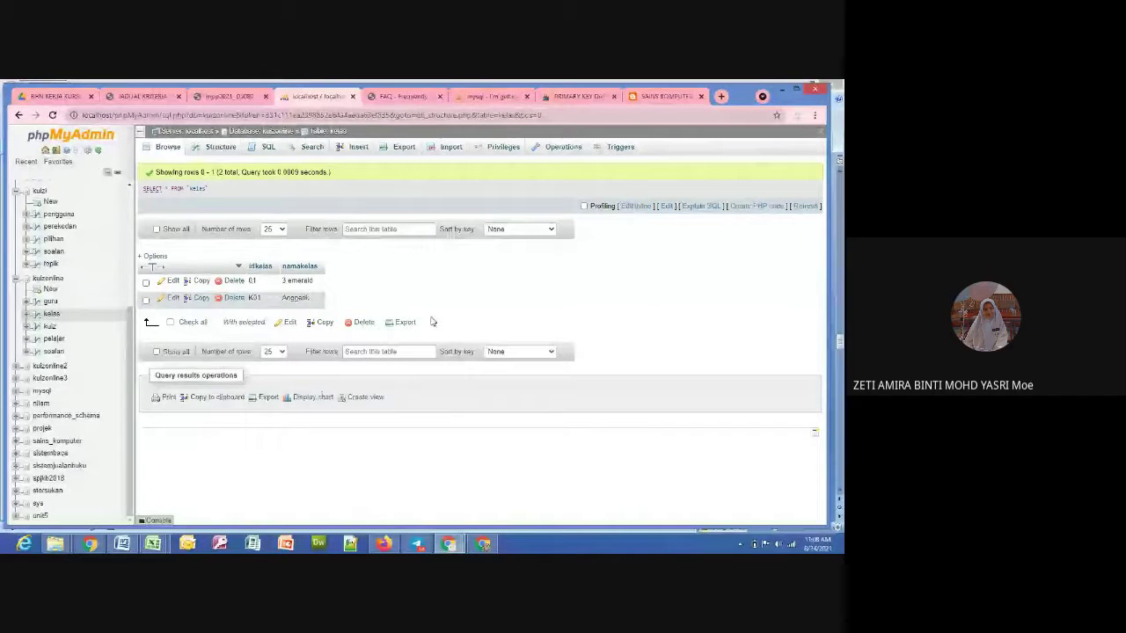
pyautogui.click(51, 305)
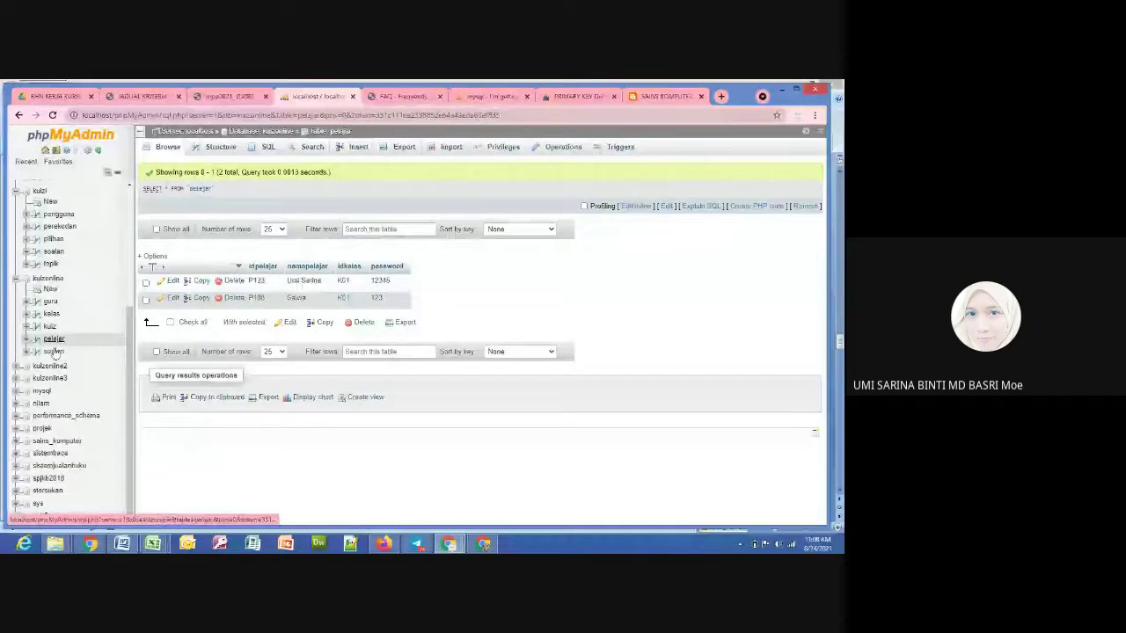
pyautogui.click(59, 215)
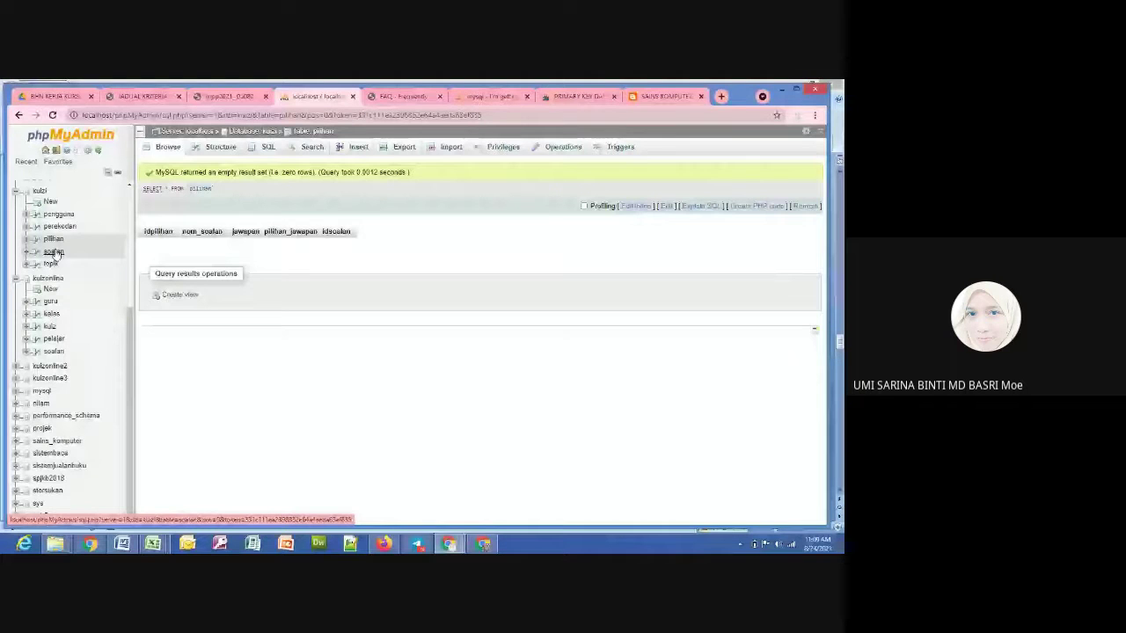
pyautogui.click(56, 254)
pyautogui.click(54, 267)
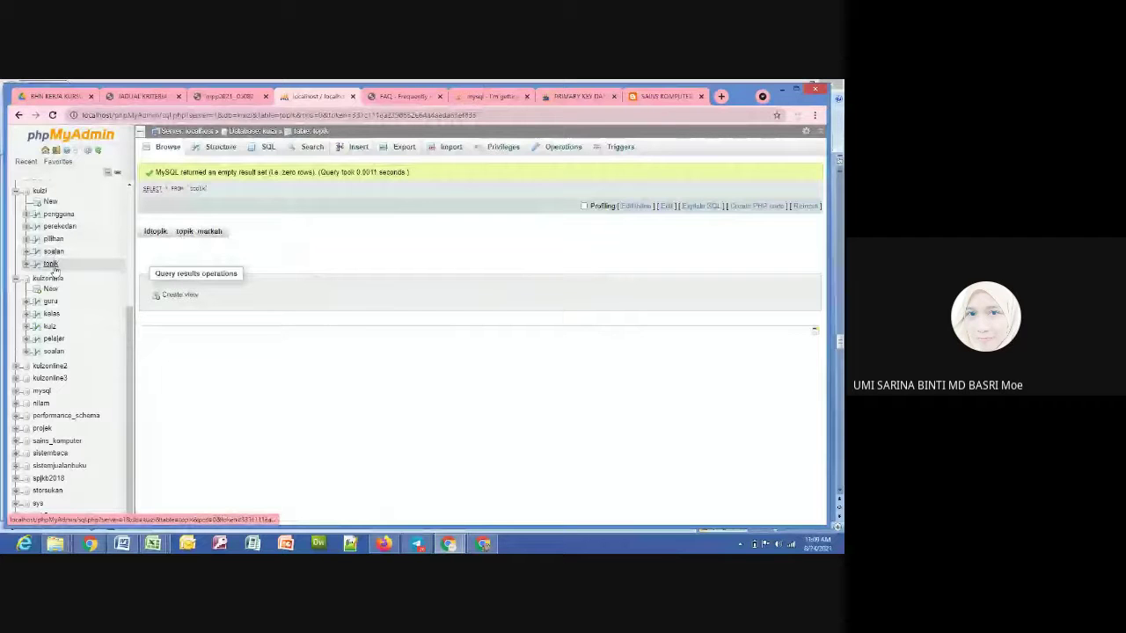
pyautogui.click(50, 301)
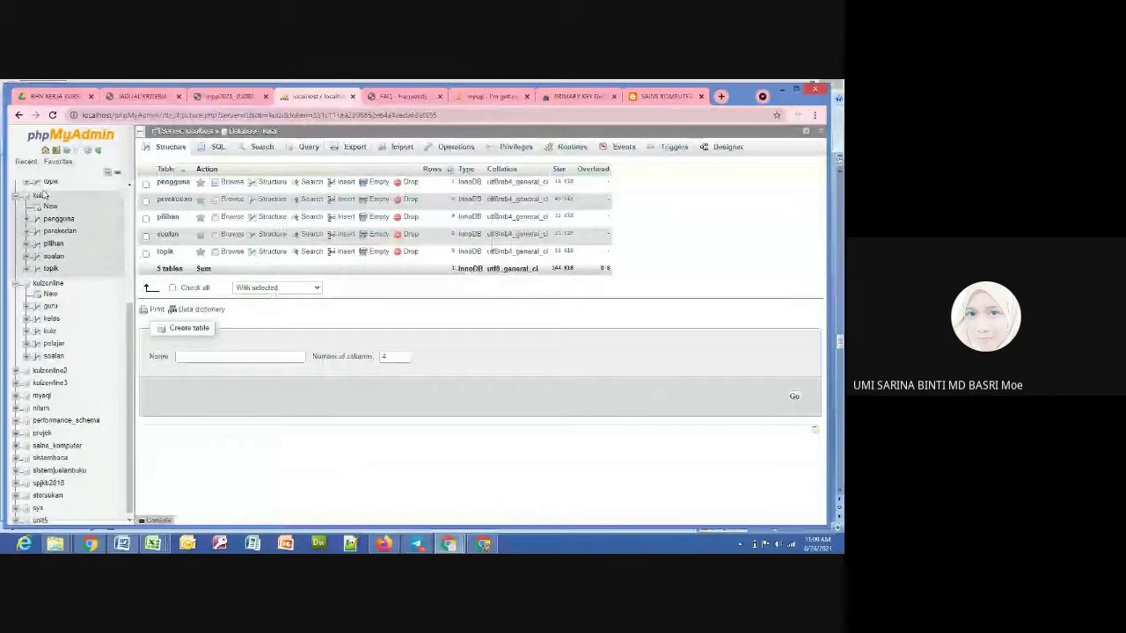
# Review the kuizi database's Designer diagram, SQL query page and table list
pyautogui.click(727, 146)
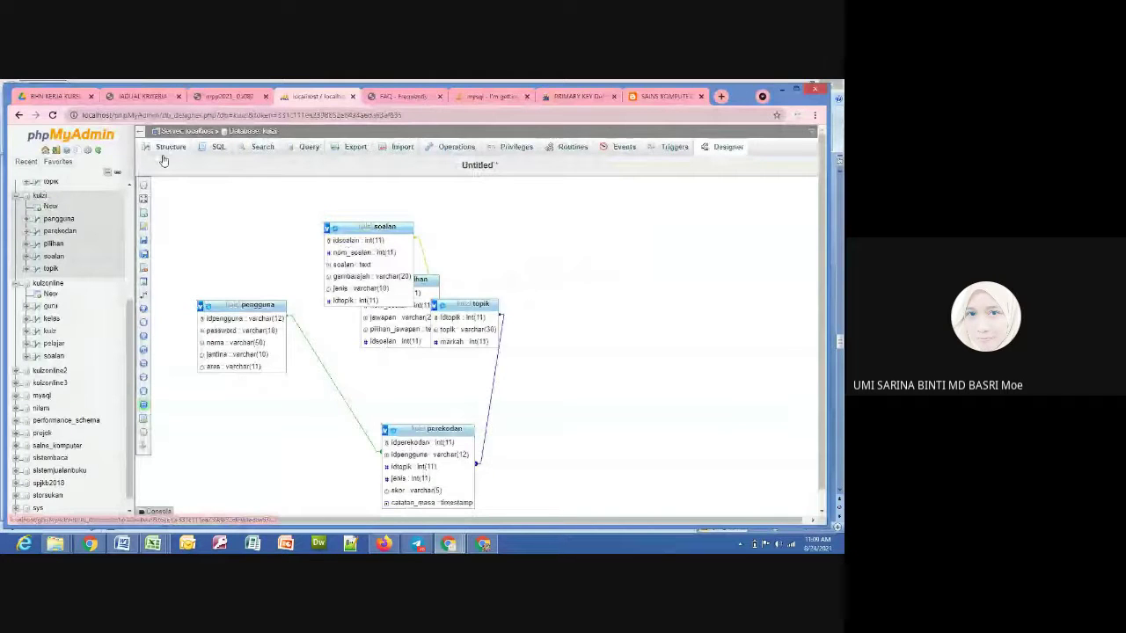
pyautogui.click(169, 147)
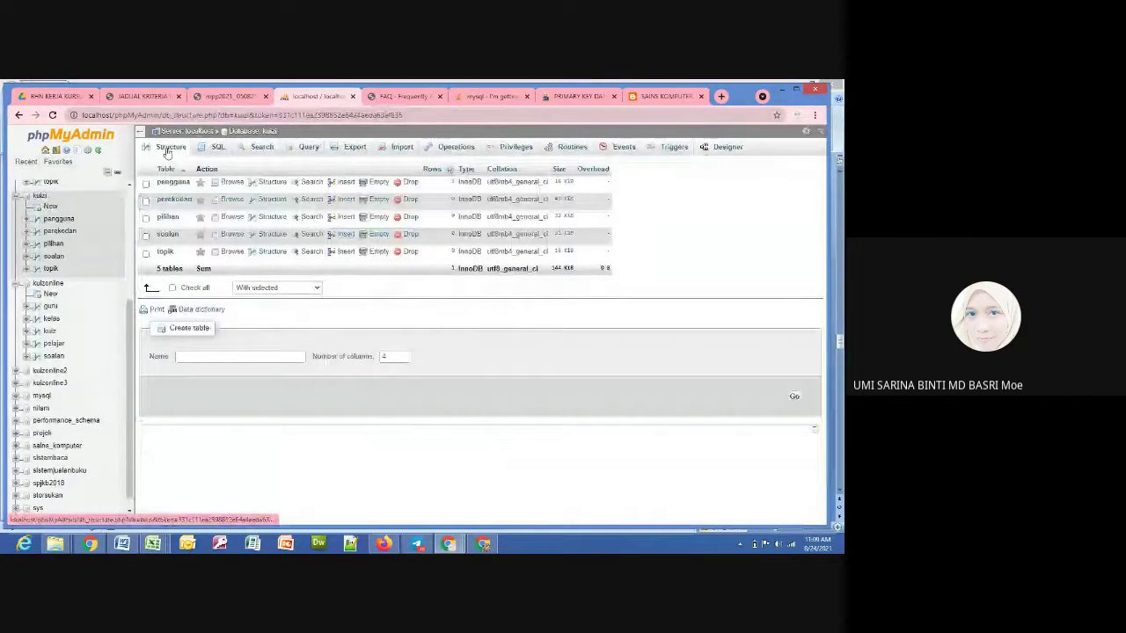
pyautogui.click(214, 146)
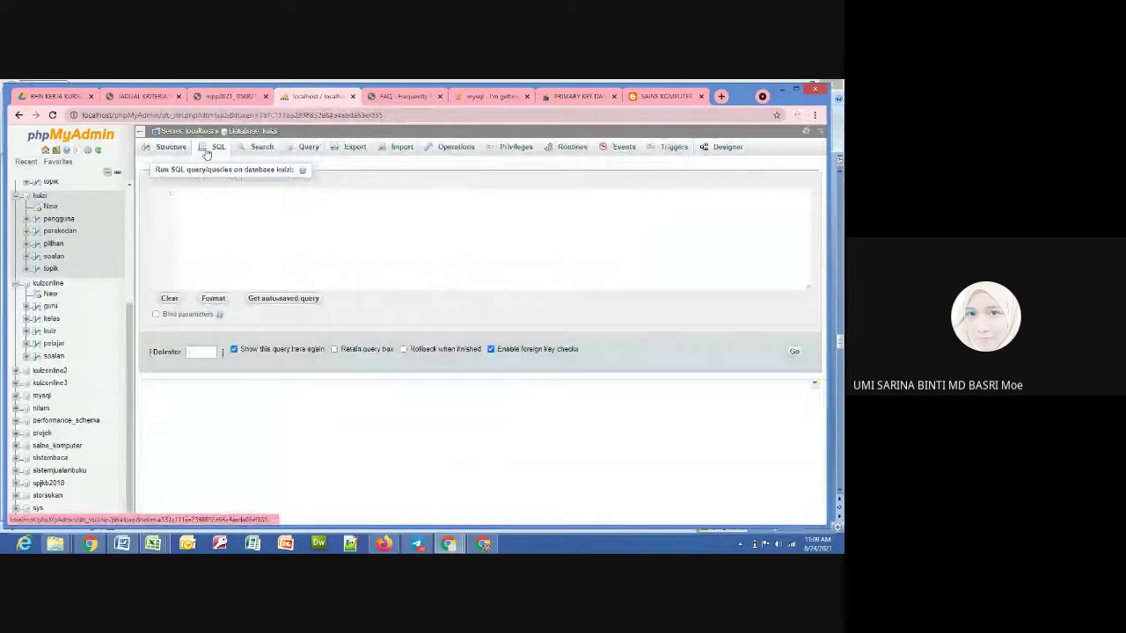
pyautogui.click(169, 147)
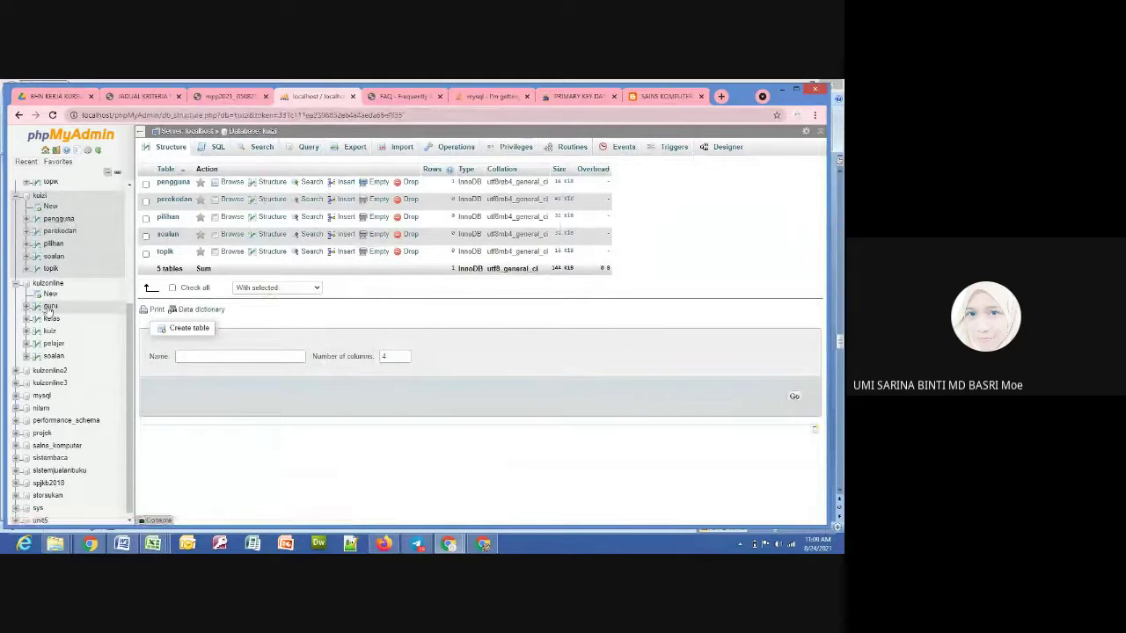
# Browse the kelas, guru, kuiz and pelajar tables of kuizonline, and examine the structures and keys of guru and pelajar
pyautogui.click(51, 319)
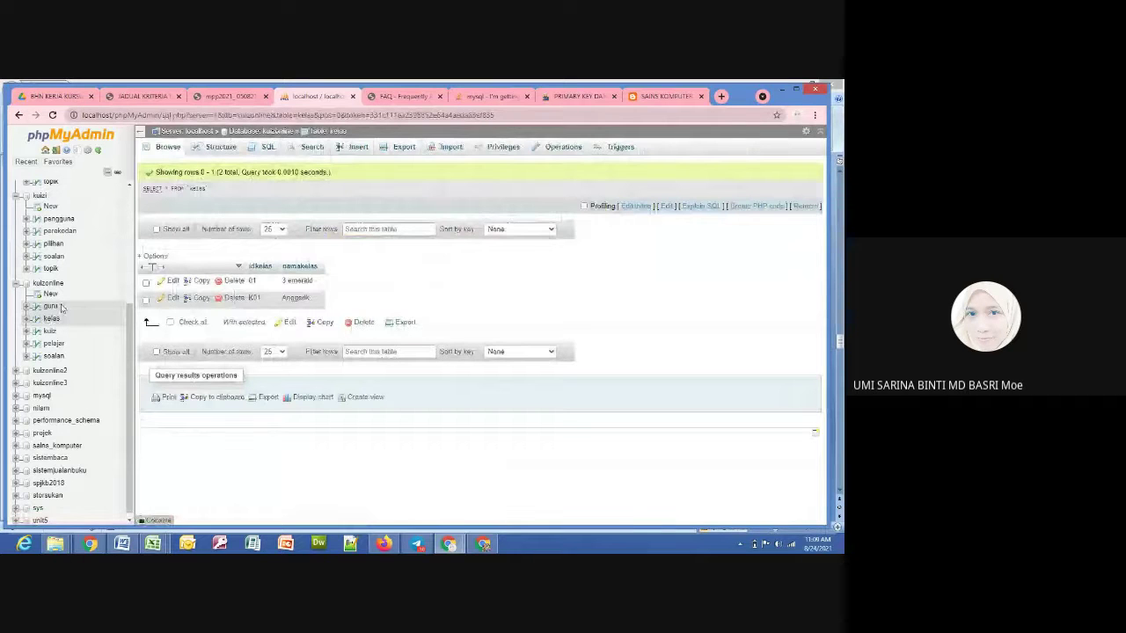
pyautogui.click(60, 306)
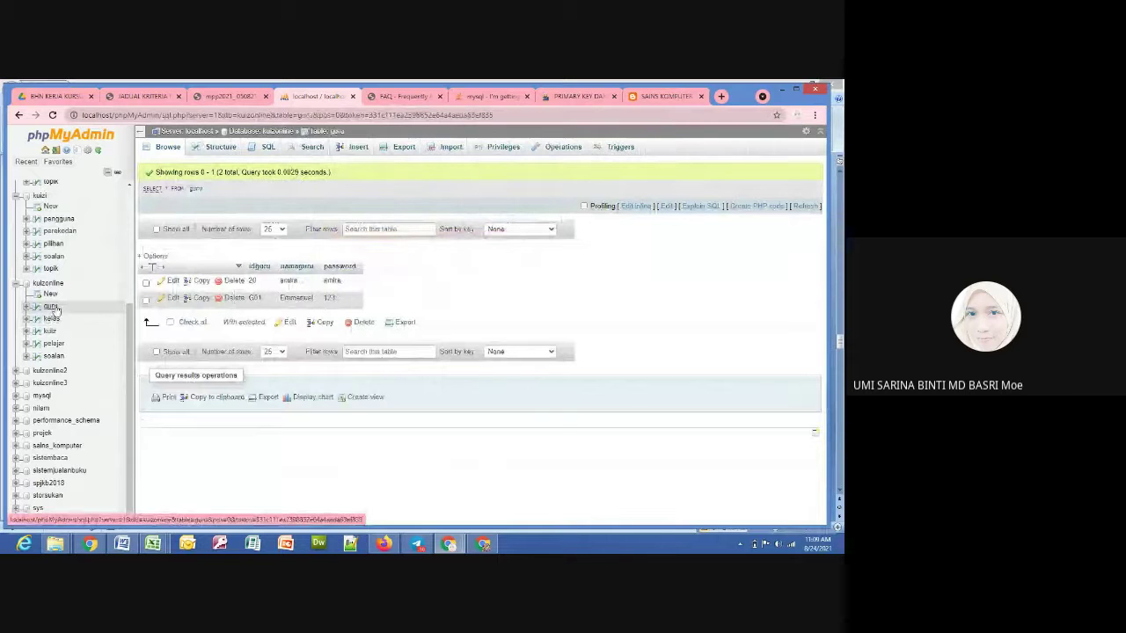
pyautogui.click(219, 147)
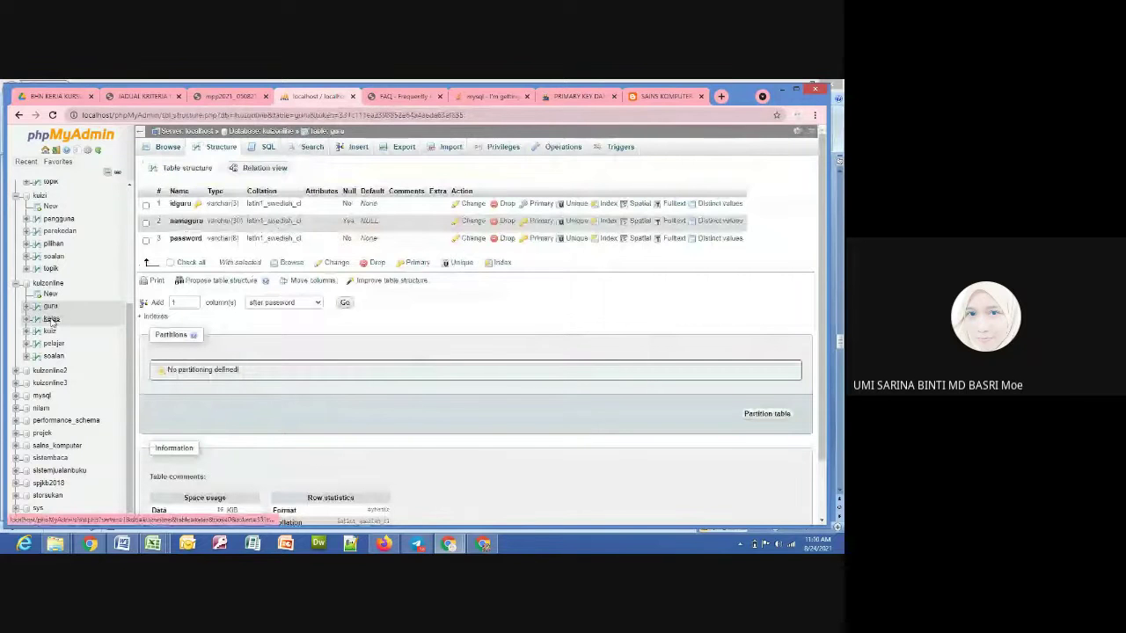
pyautogui.click(61, 315)
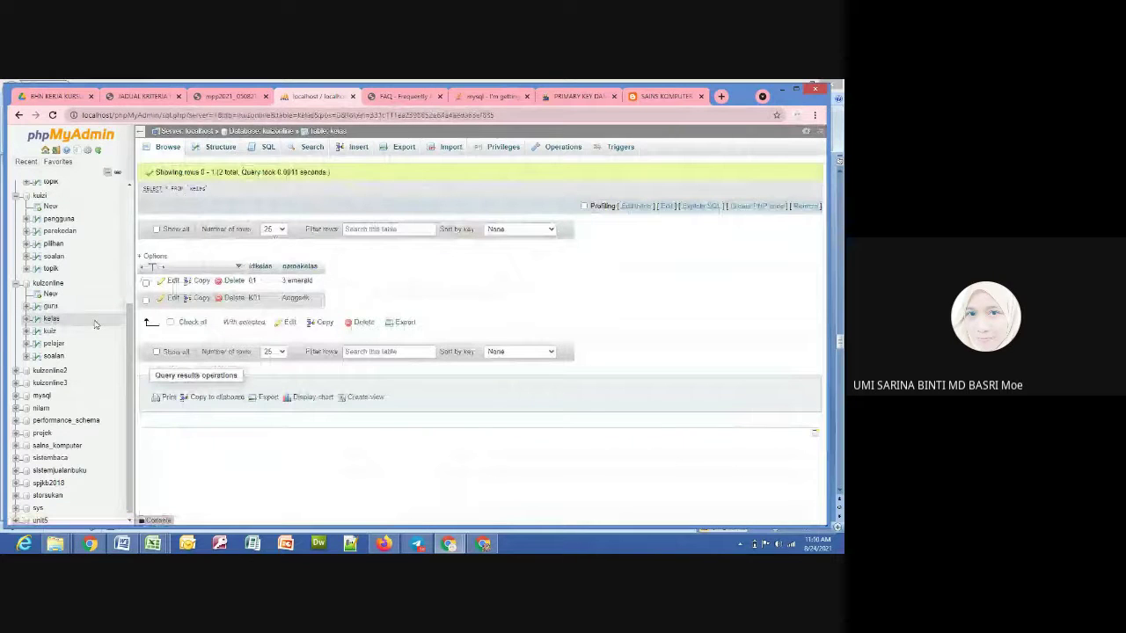
pyautogui.click(50, 332)
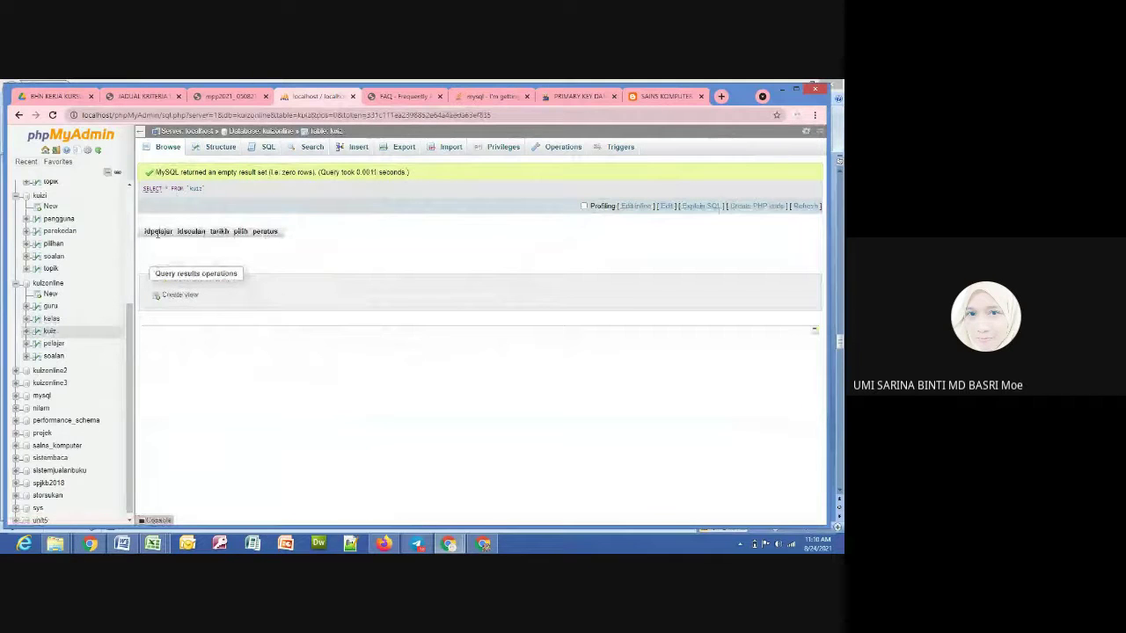
pyautogui.click(54, 343)
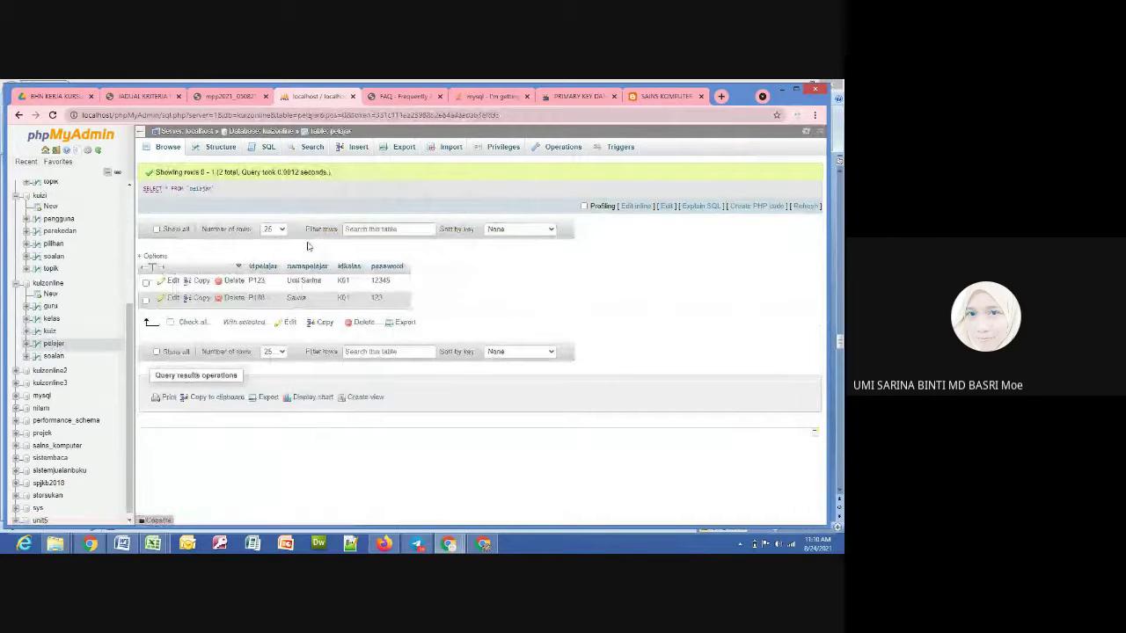
pyautogui.click(212, 149)
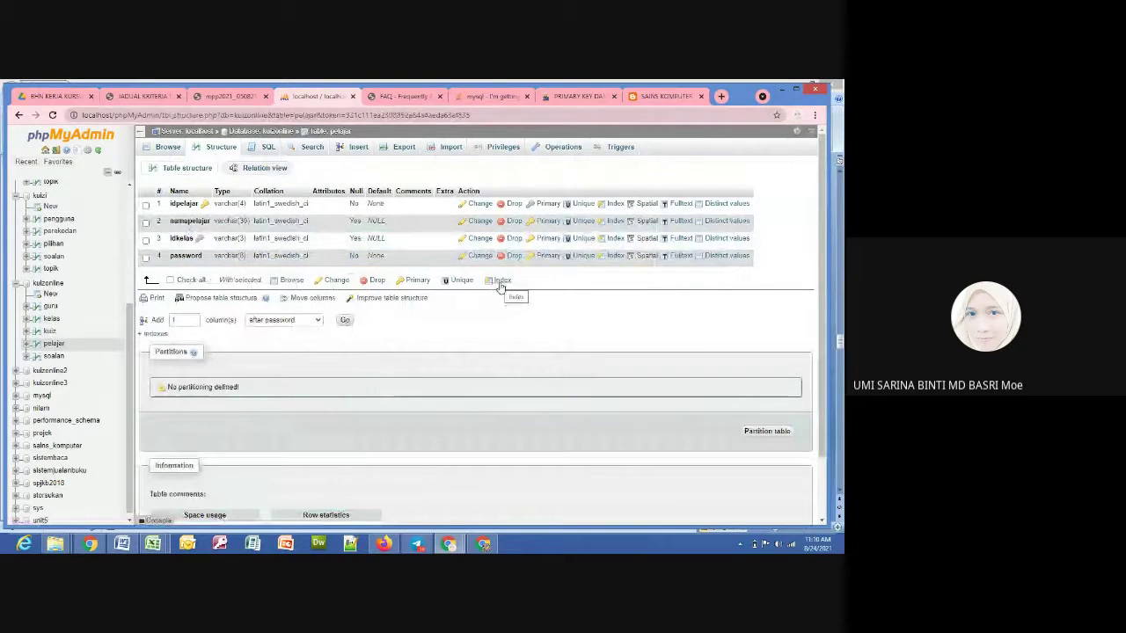
# Examine the structure and keys of the soalan table in kuizonline, and return to the kuizi table list
pyautogui.click(61, 359)
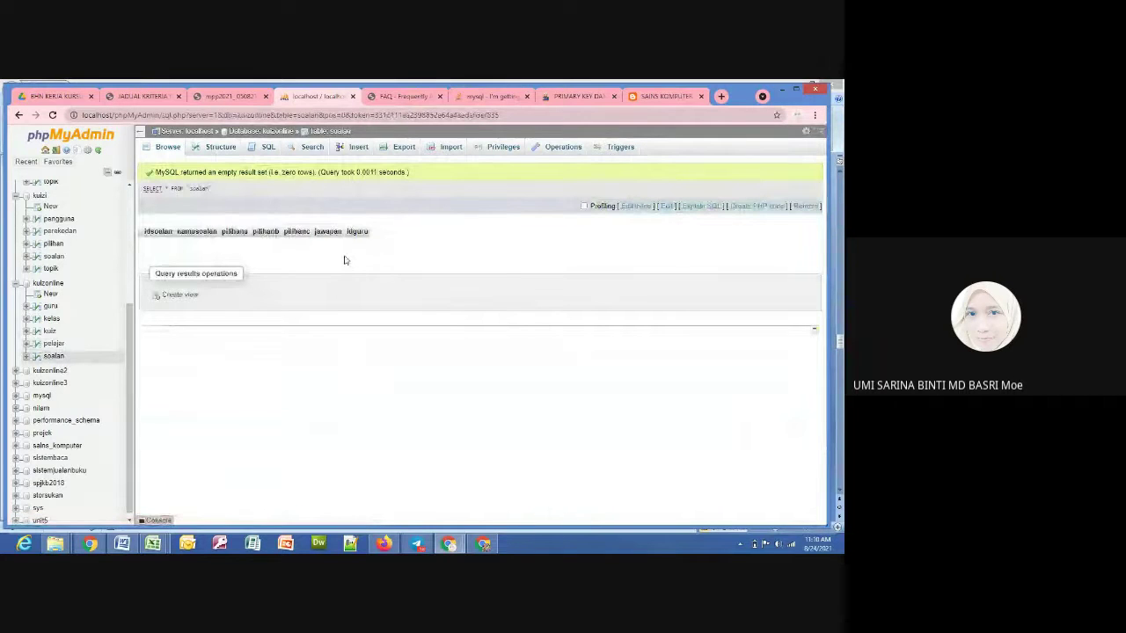
pyautogui.click(219, 147)
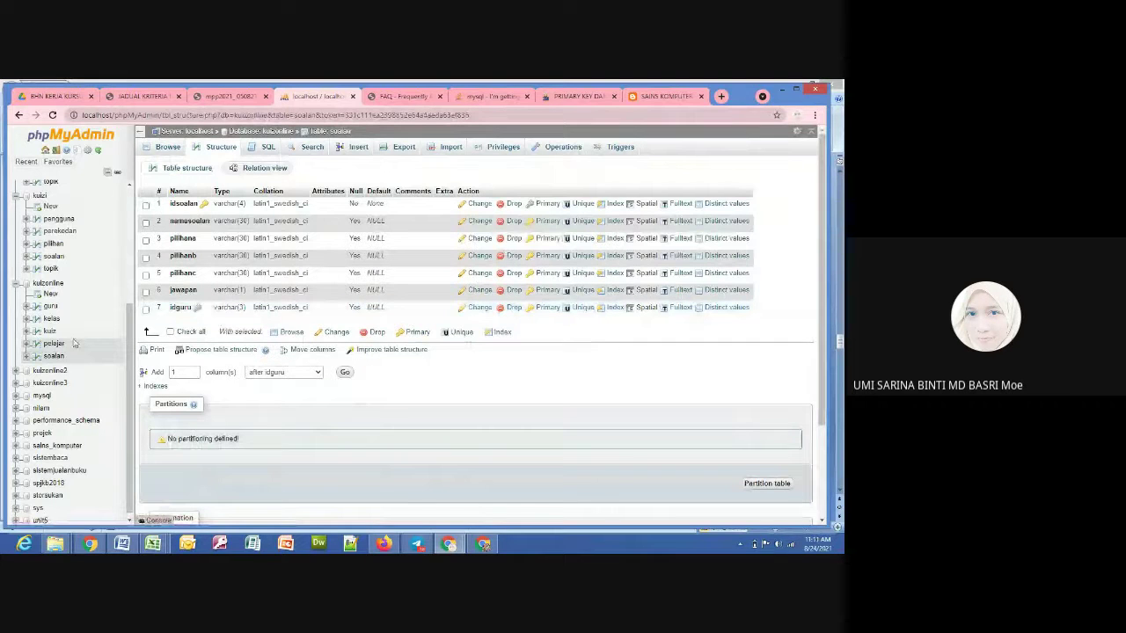
pyautogui.scroll(1, 128, 312)
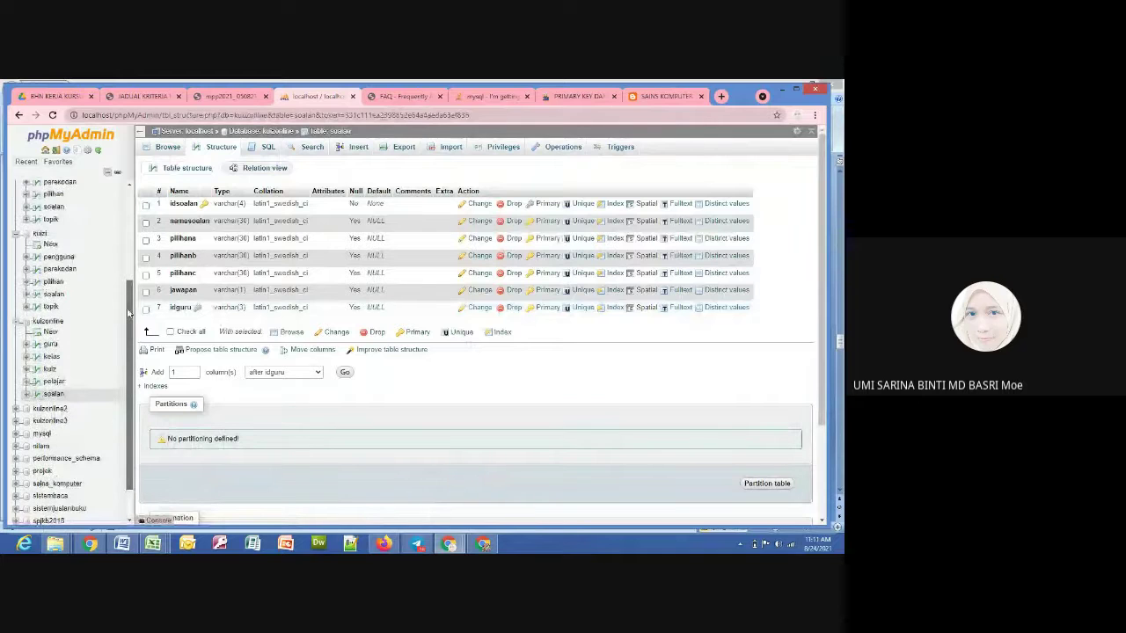
pyautogui.scroll(1, 128, 312)
pyautogui.click(44, 272)
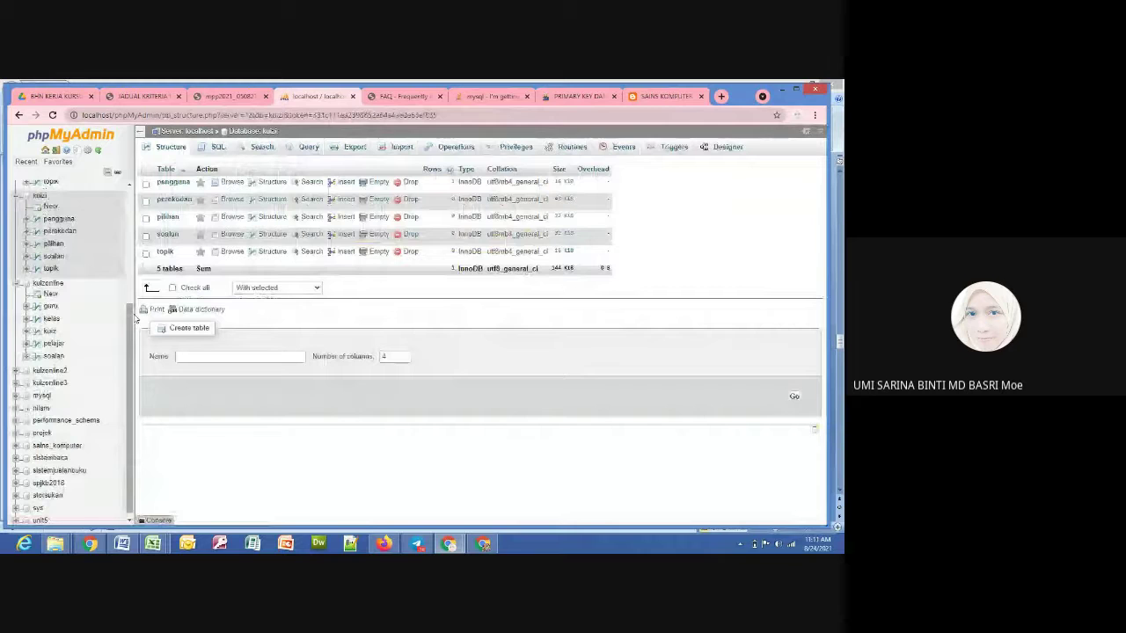
# Browse the pengguna table in kuizi, and compare the structure and keys of perekodan in kuizi and kuizbackup
pyautogui.click(68, 304)
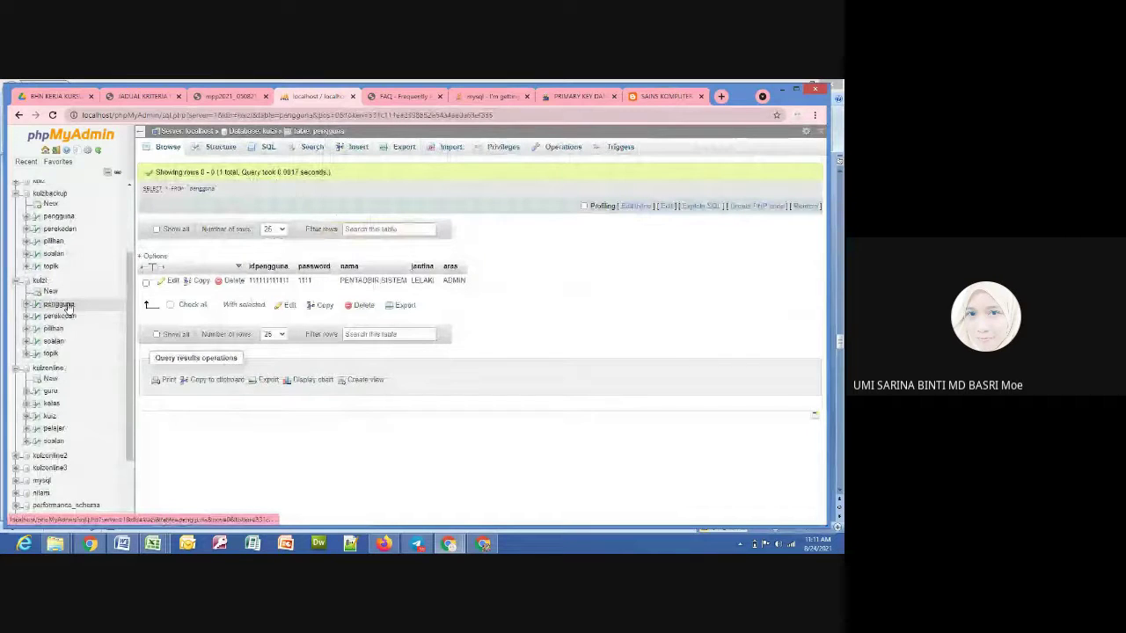
pyautogui.click(60, 316)
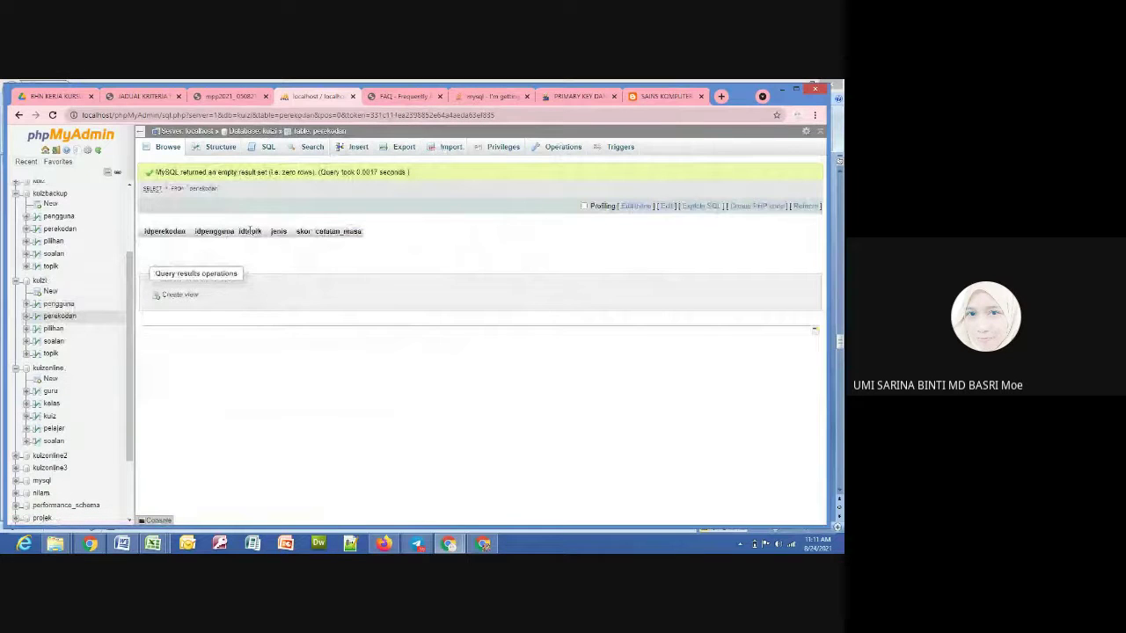
pyautogui.click(216, 147)
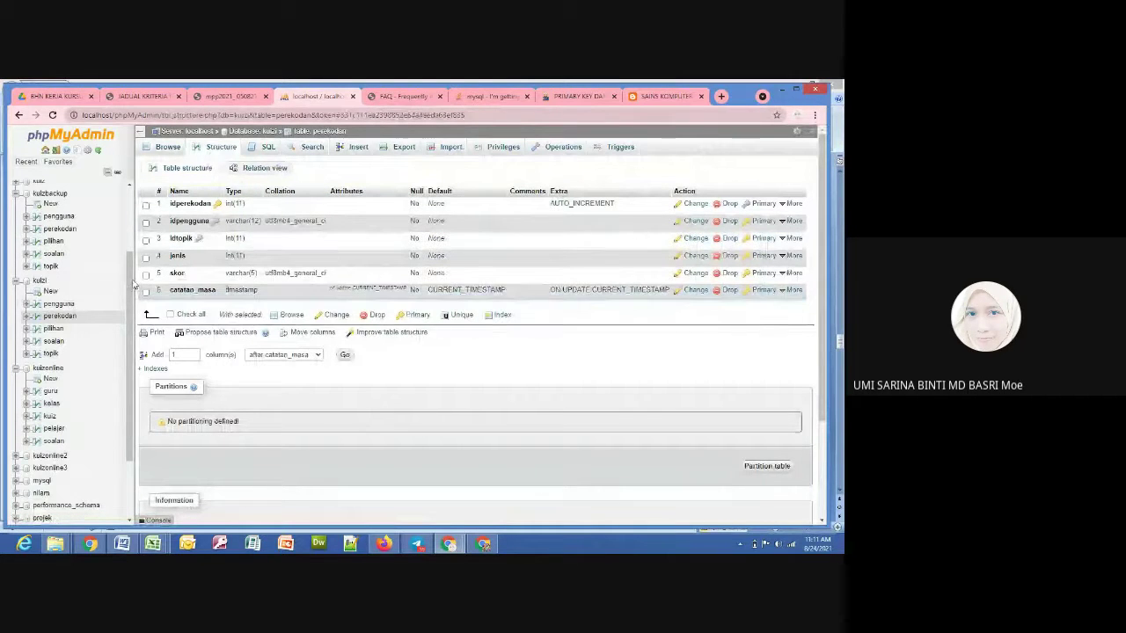
pyautogui.scroll(1, 67, 239)
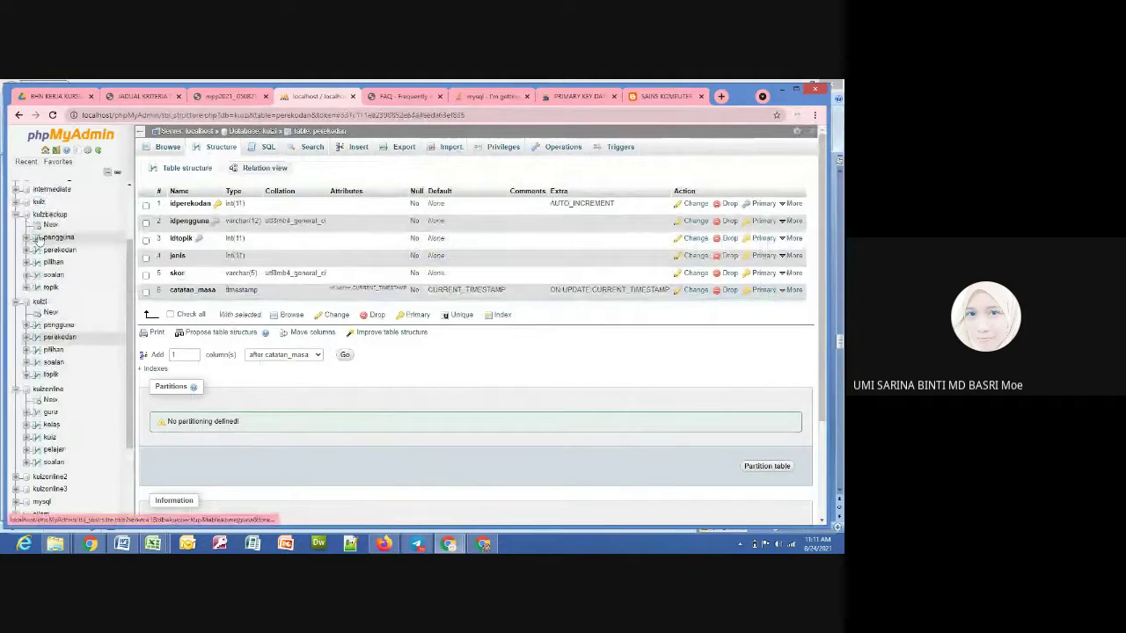
pyautogui.click(39, 250)
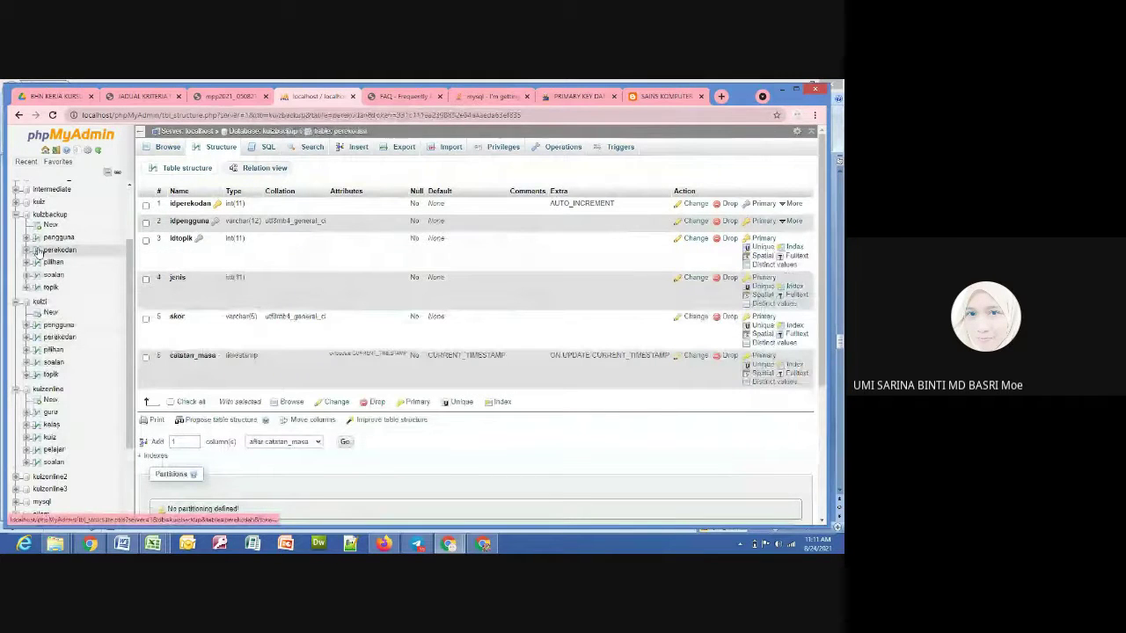
# Add an index on the idpengguna and idtopik columns of the perekodan table in the kuiz database
pyautogui.click(41, 208)
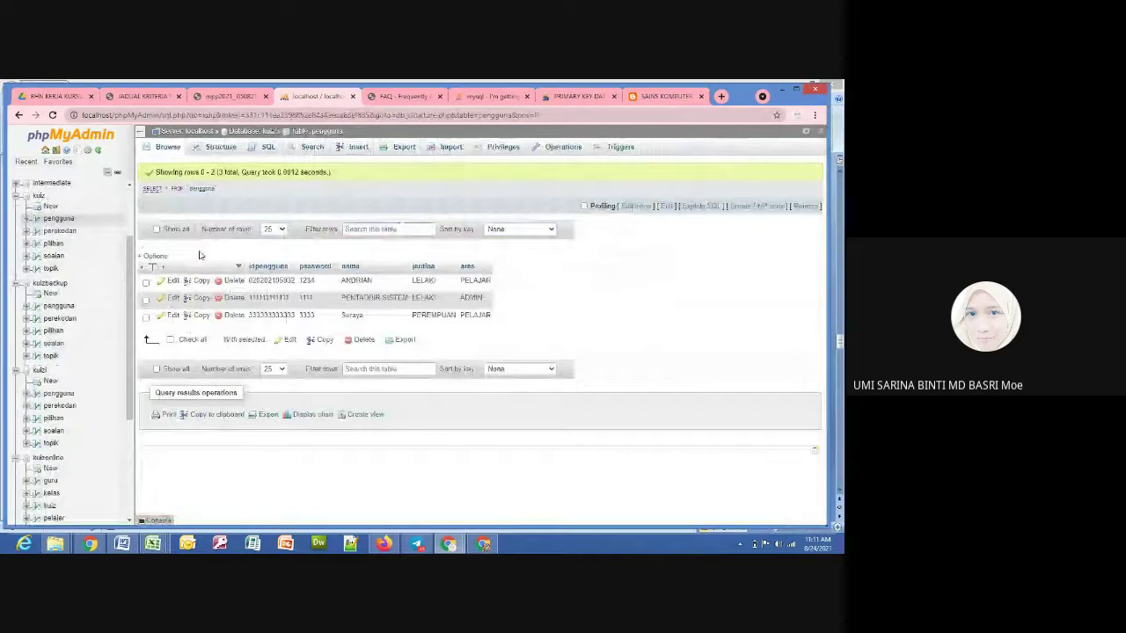
pyautogui.click(60, 231)
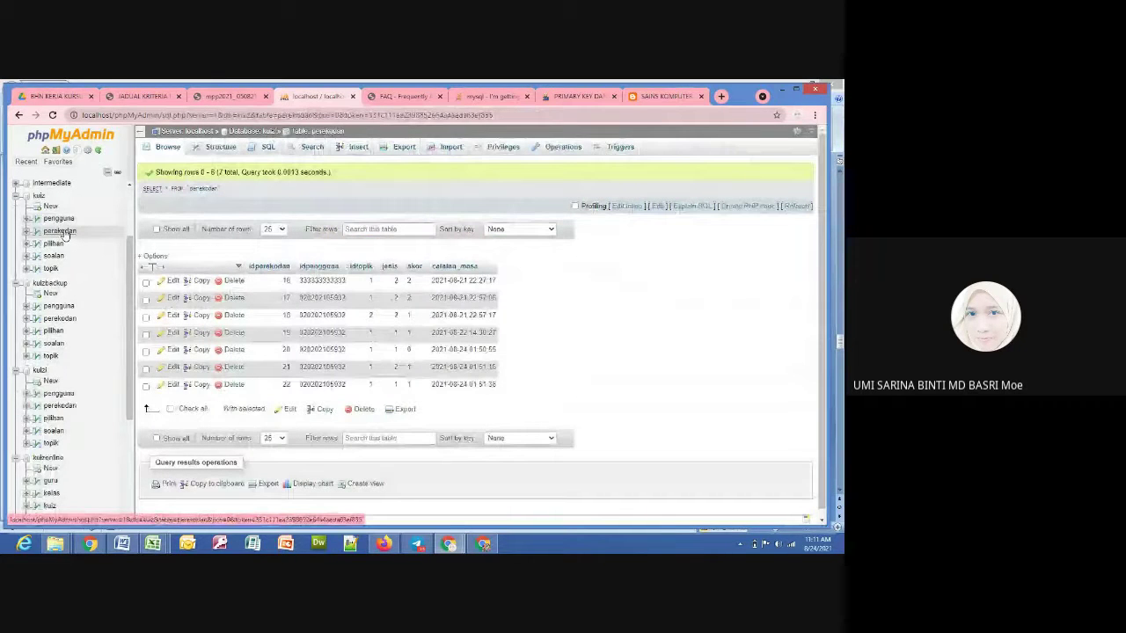
pyautogui.click(210, 149)
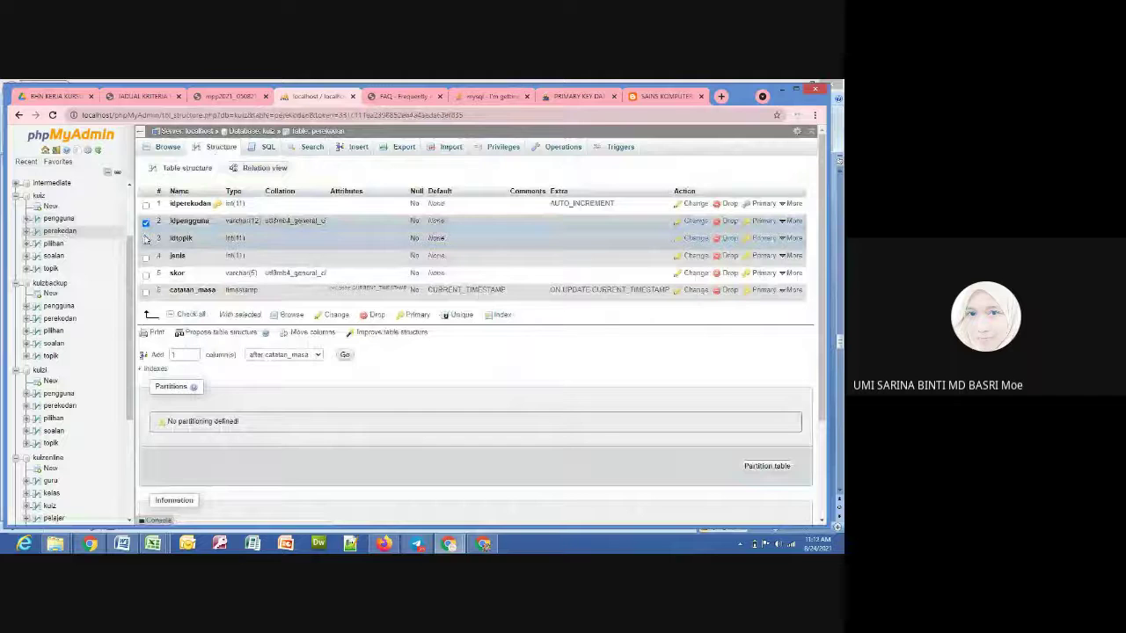
pyautogui.click(146, 239)
pyautogui.click(503, 318)
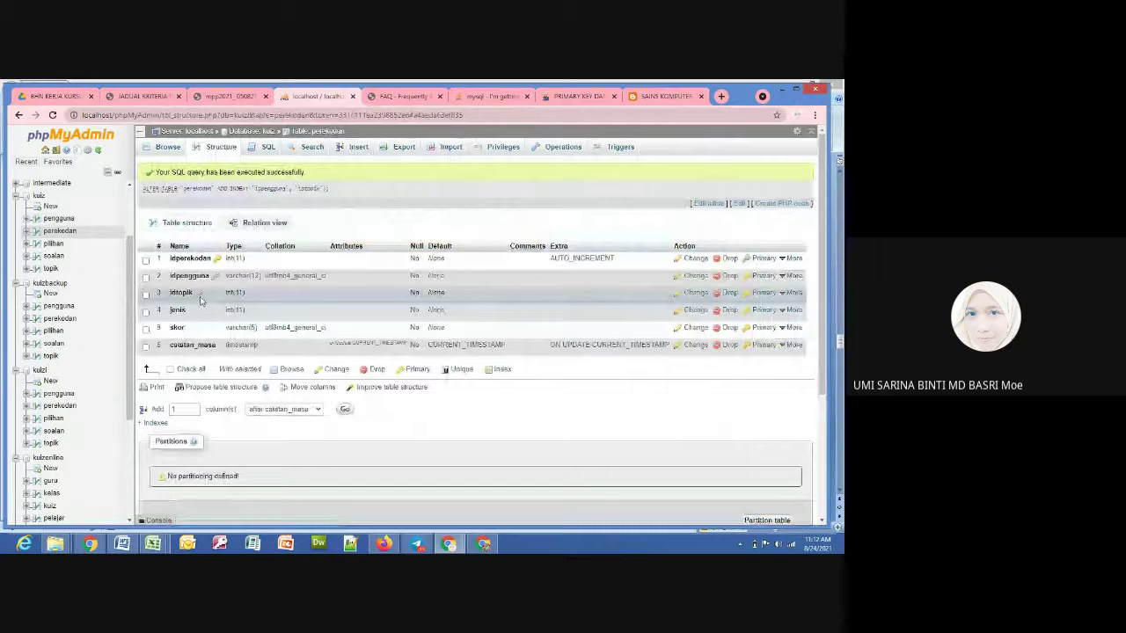
# Add an index on the idsoalan column of the pilihan table in kuiz
pyautogui.click(54, 244)
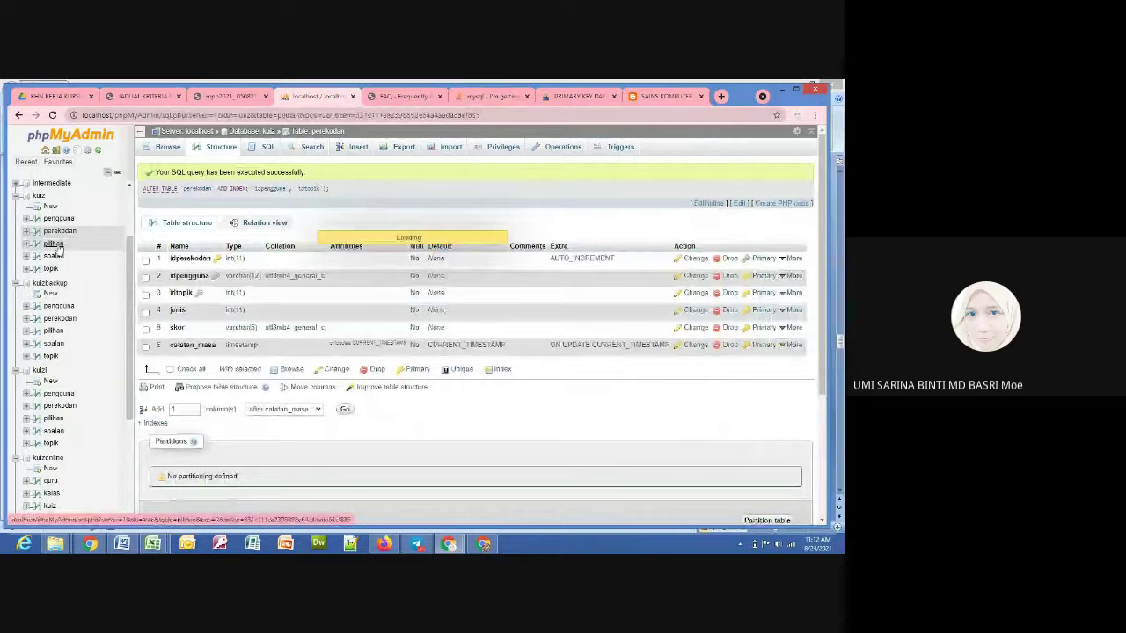
pyautogui.click(214, 150)
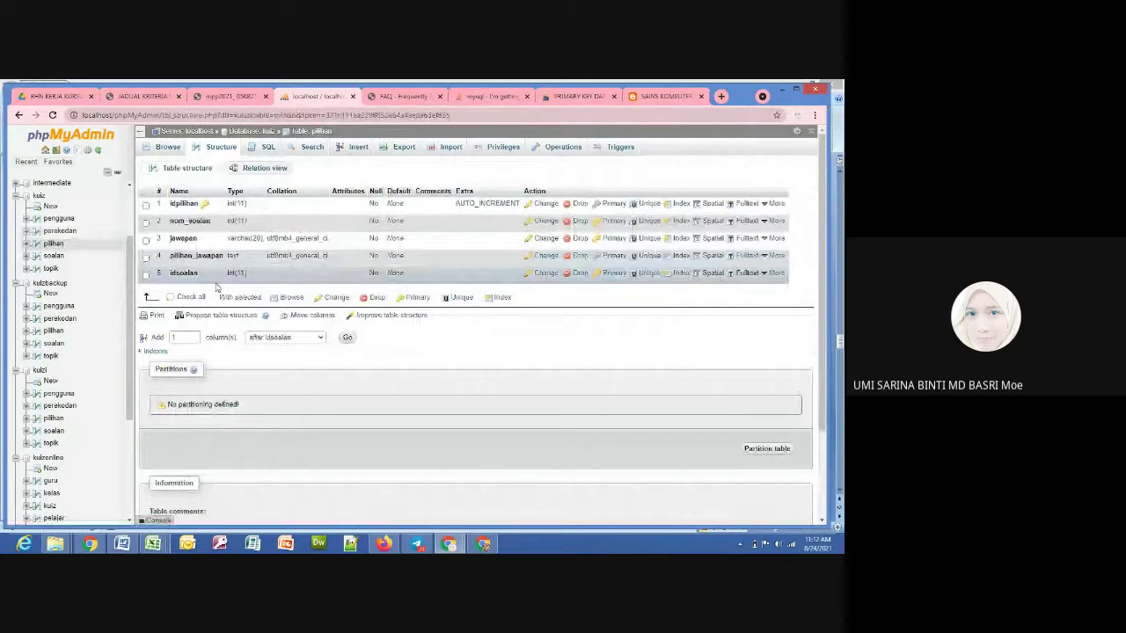
pyautogui.click(146, 275)
pyautogui.click(501, 297)
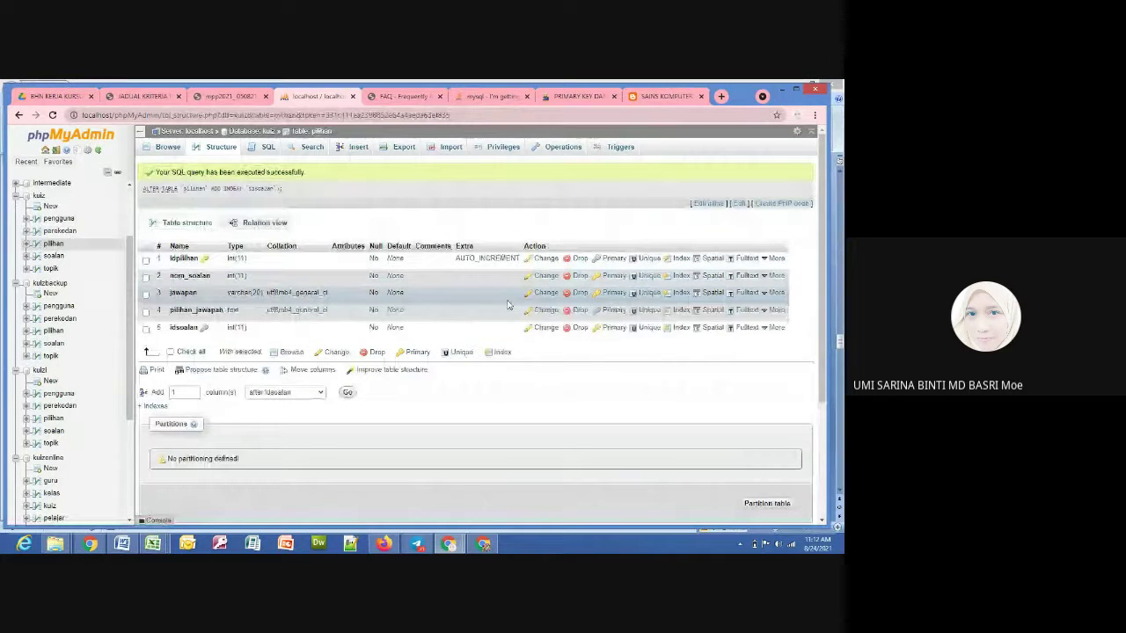
# Add an index on the idtopik column of the soalan table in kuiz
pyautogui.click(52, 255)
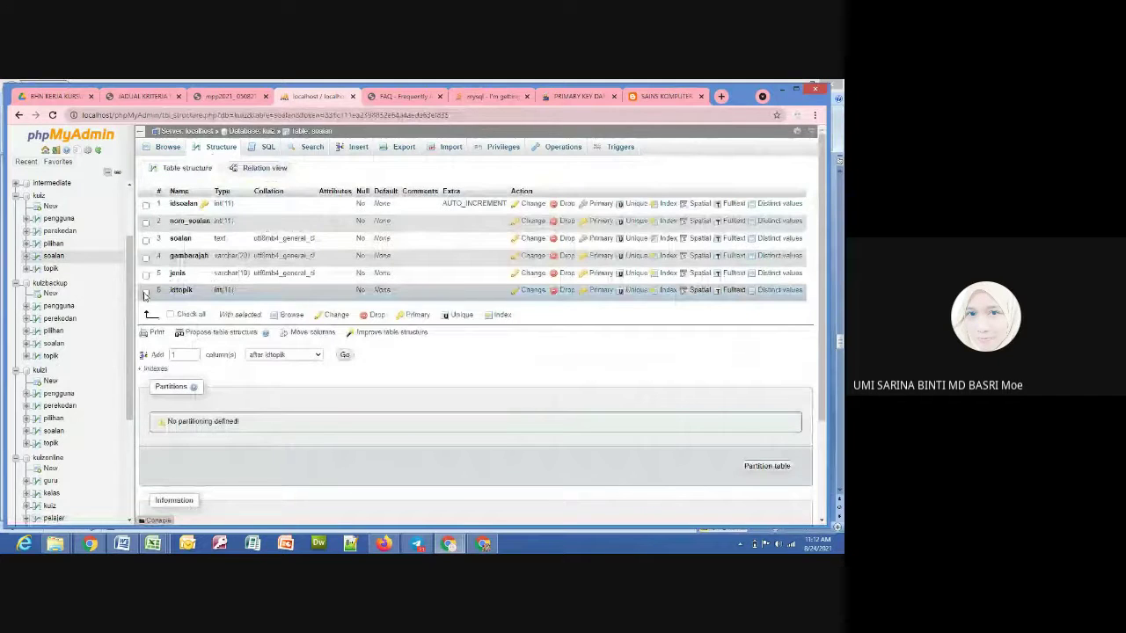
pyautogui.click(146, 291)
pyautogui.click(500, 316)
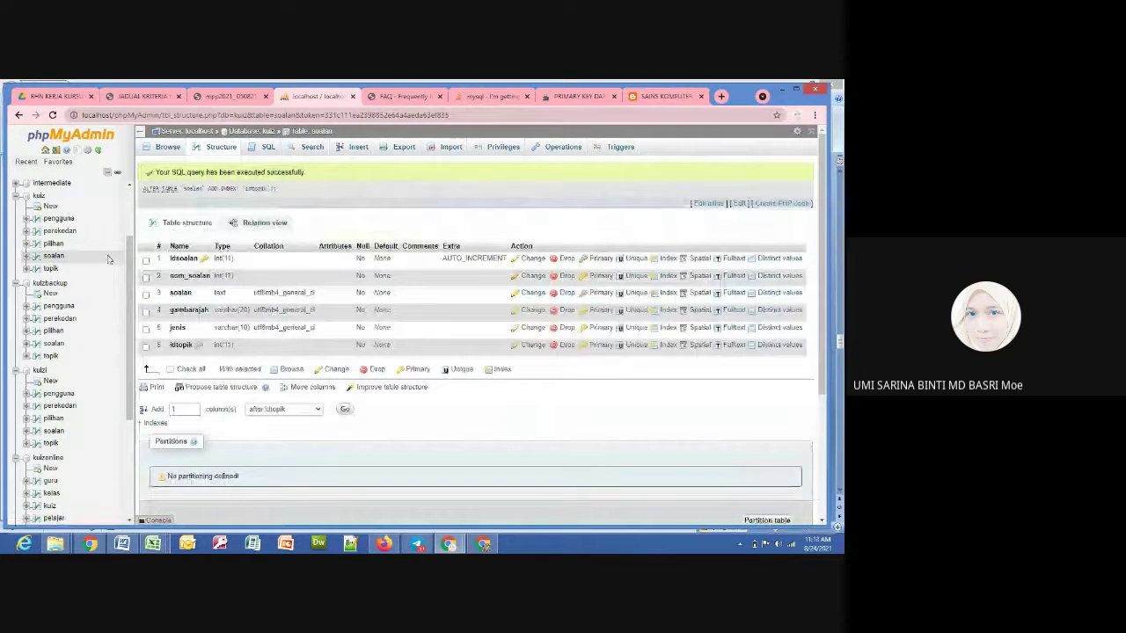
# Review the records and structure of kuiz's topik table, and look through the kuizi, intermediate and kuiz table lists
pyautogui.click(53, 269)
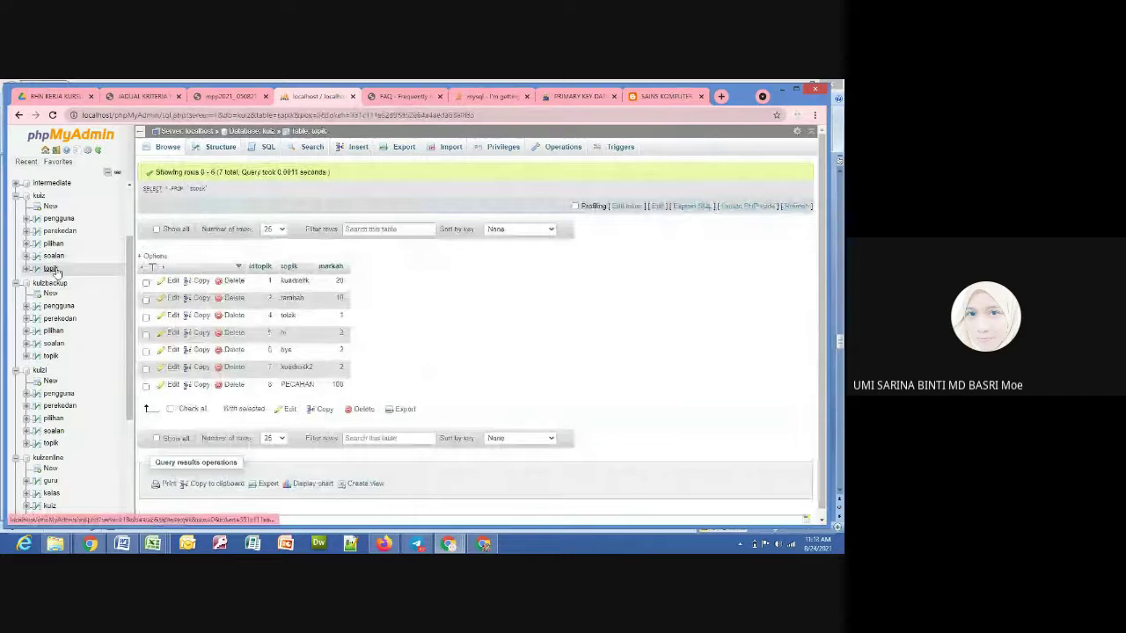
pyautogui.click(209, 150)
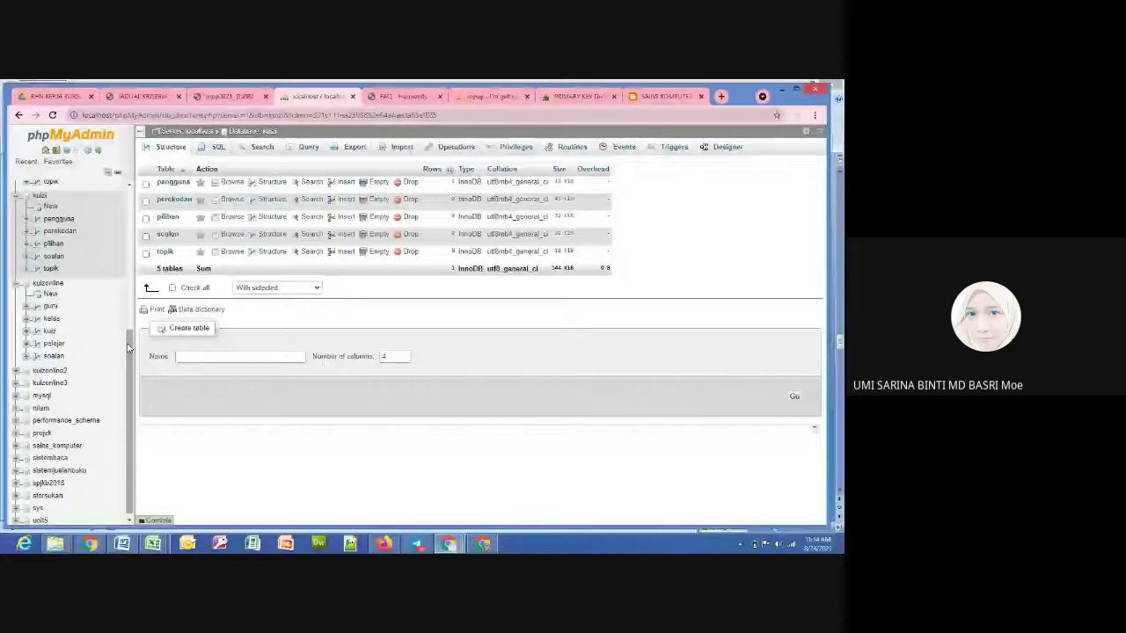
pyautogui.moveTo(127, 348); pyautogui.dragTo(125, 245)
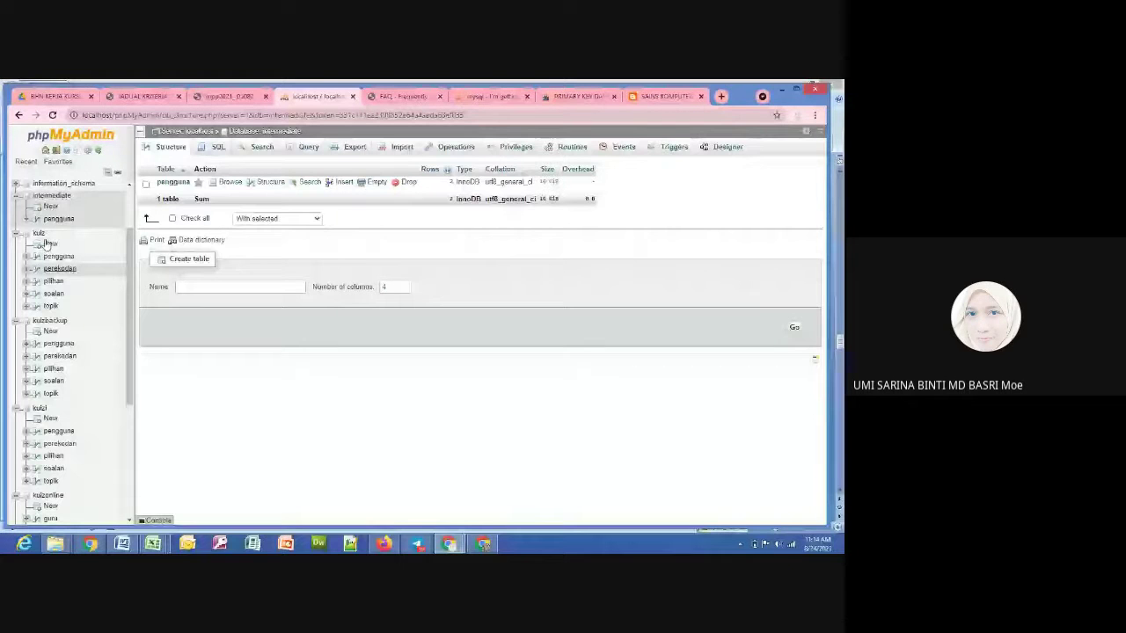
pyautogui.click(38, 234)
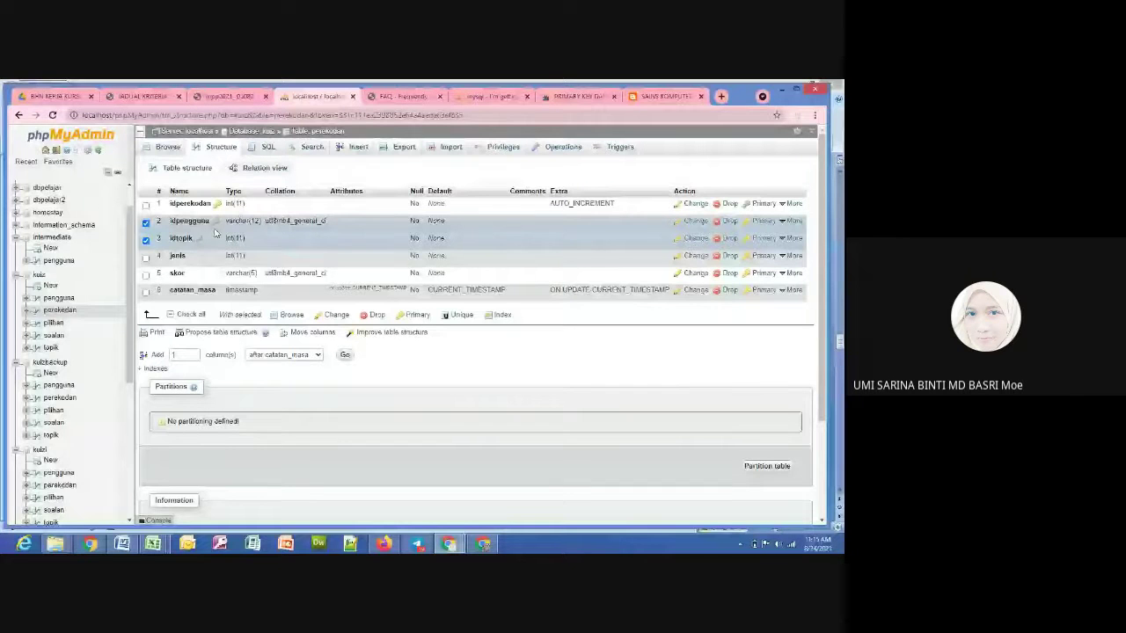
# Check the idsoalan key in the structure of kuiz's pilihan table, and view the soalan table
pyautogui.click(58, 323)
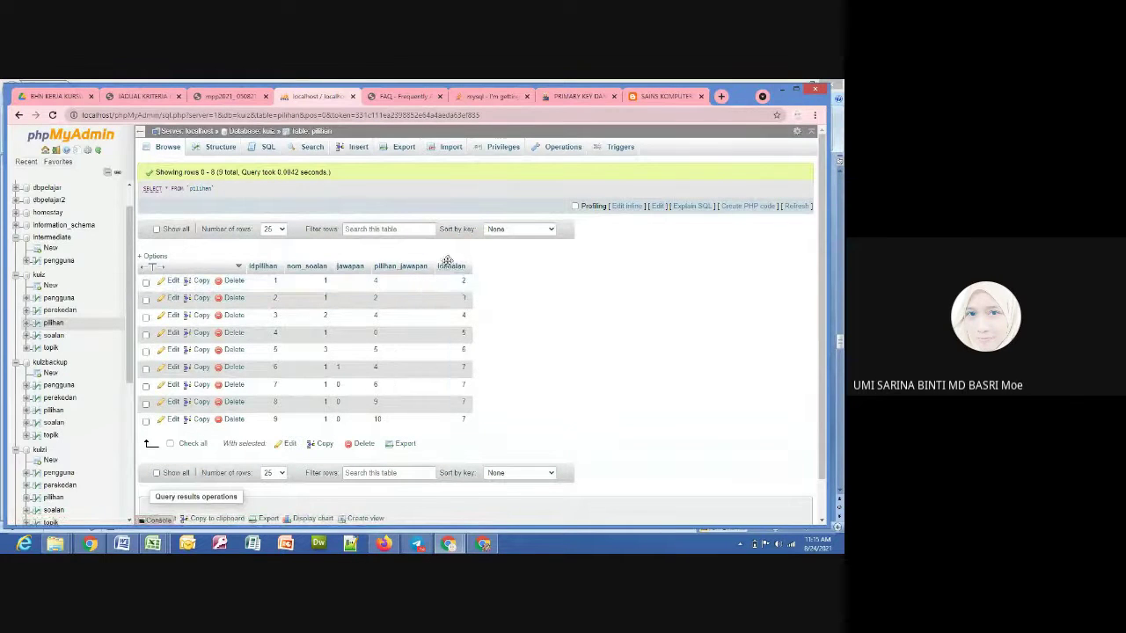
pyautogui.click(219, 153)
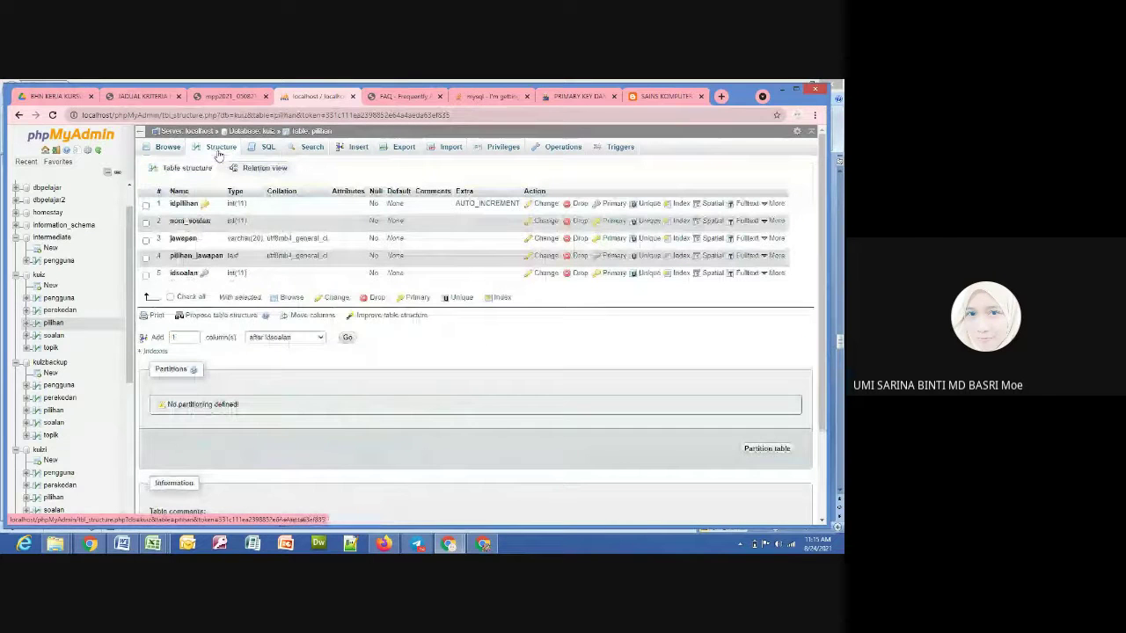
pyautogui.click(146, 275)
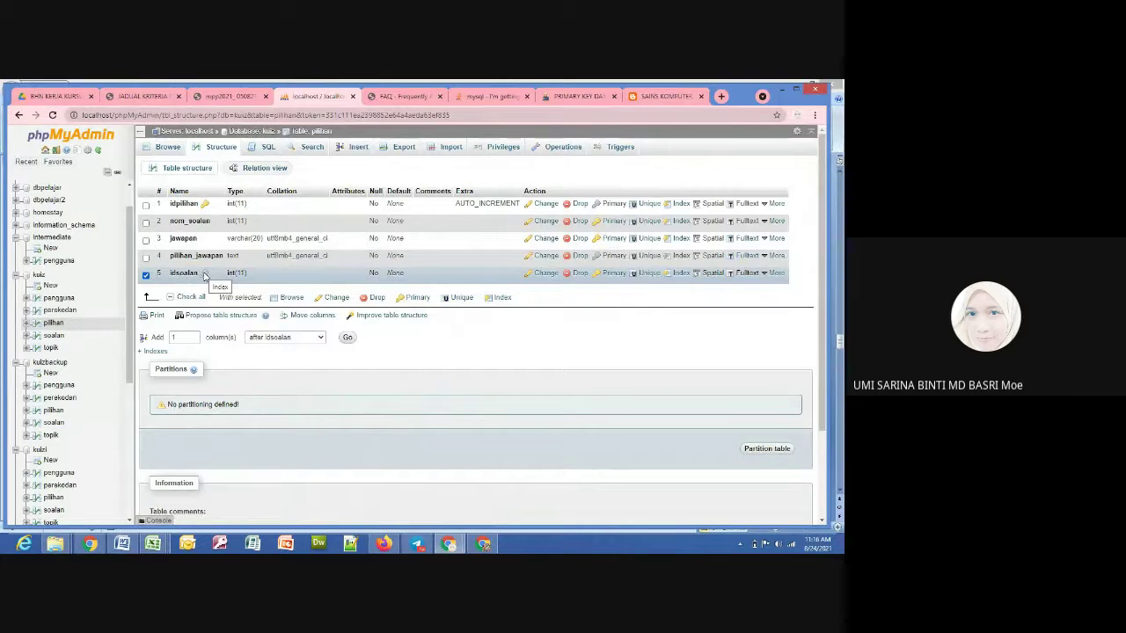
pyautogui.click(54, 337)
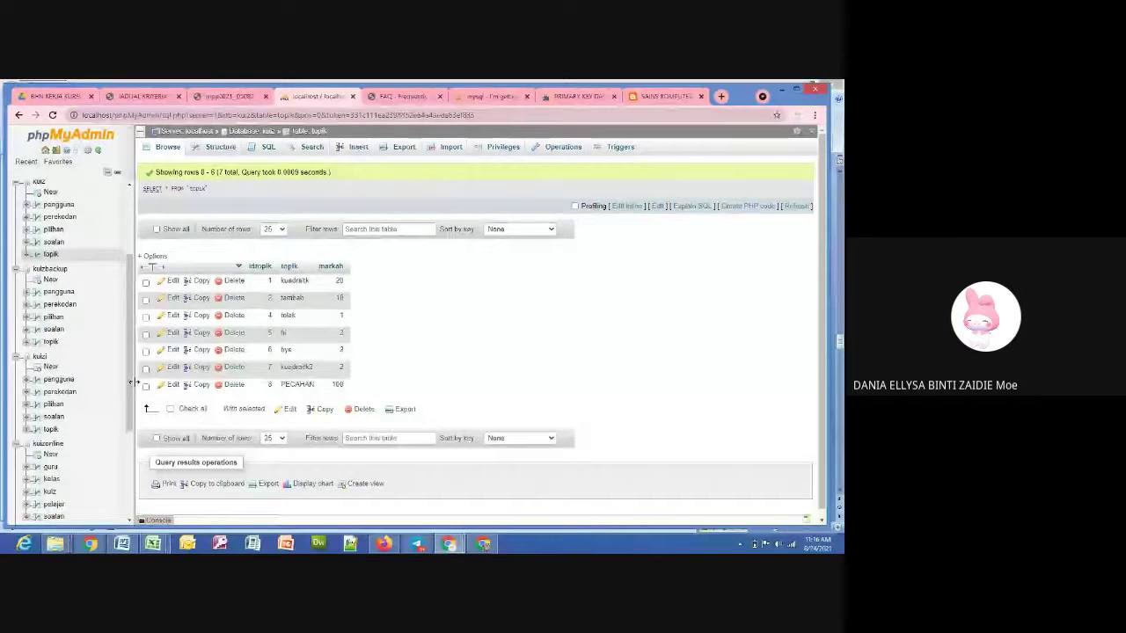
# Open kuizonline2 to examine the structure and keys of its kuiz table and the records of its pelajar table
pyautogui.scroll(-2, 65, 396)
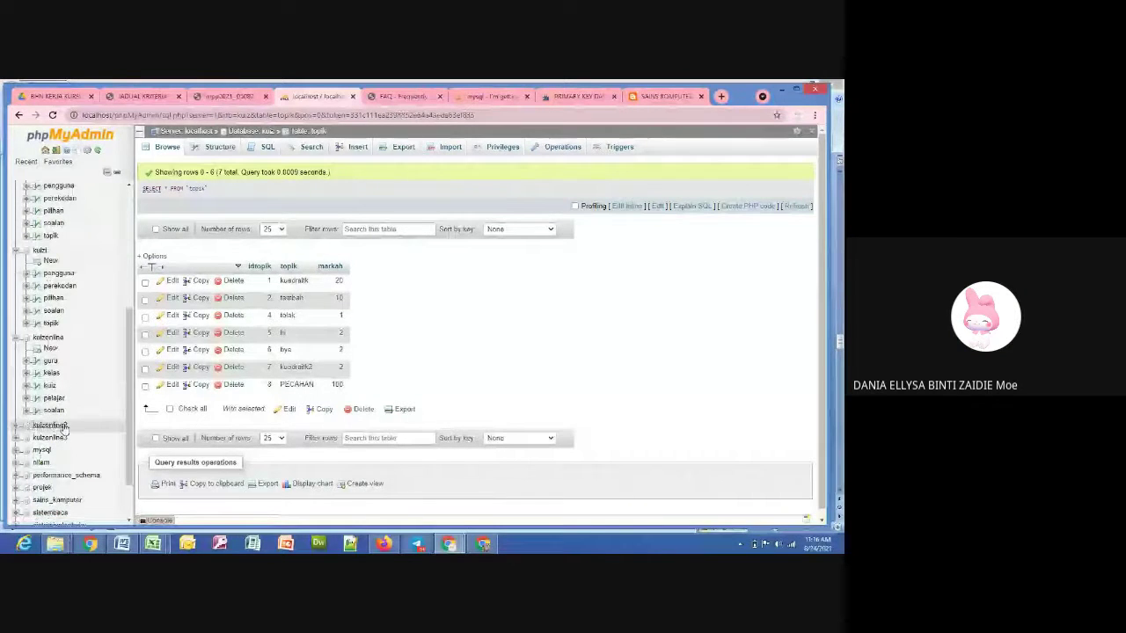
pyautogui.click(64, 426)
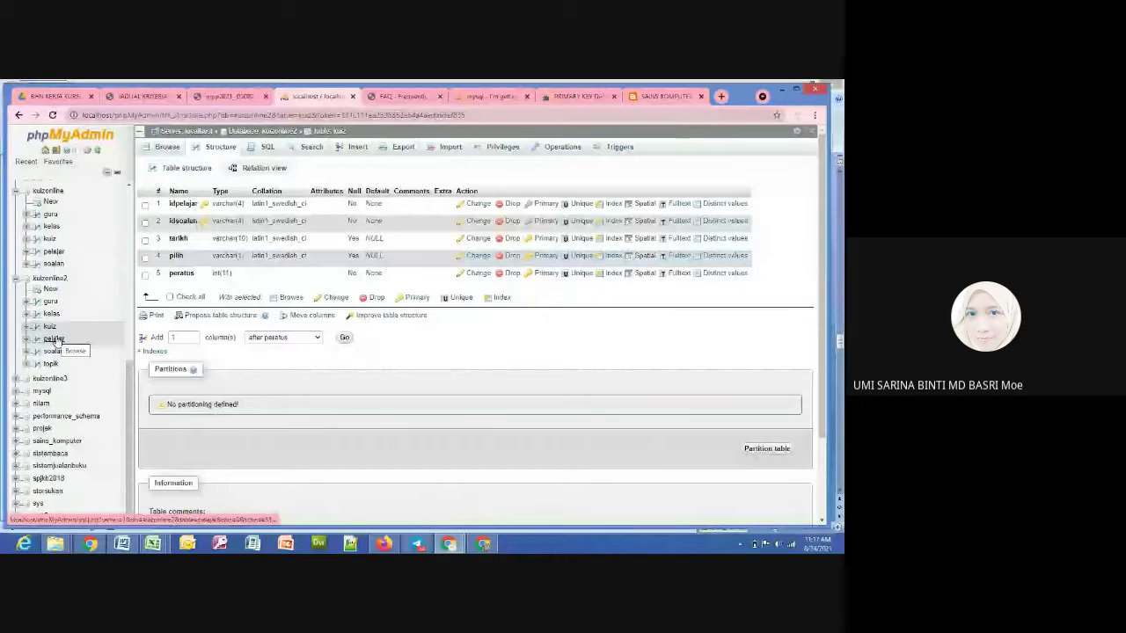
pyautogui.click(54, 339)
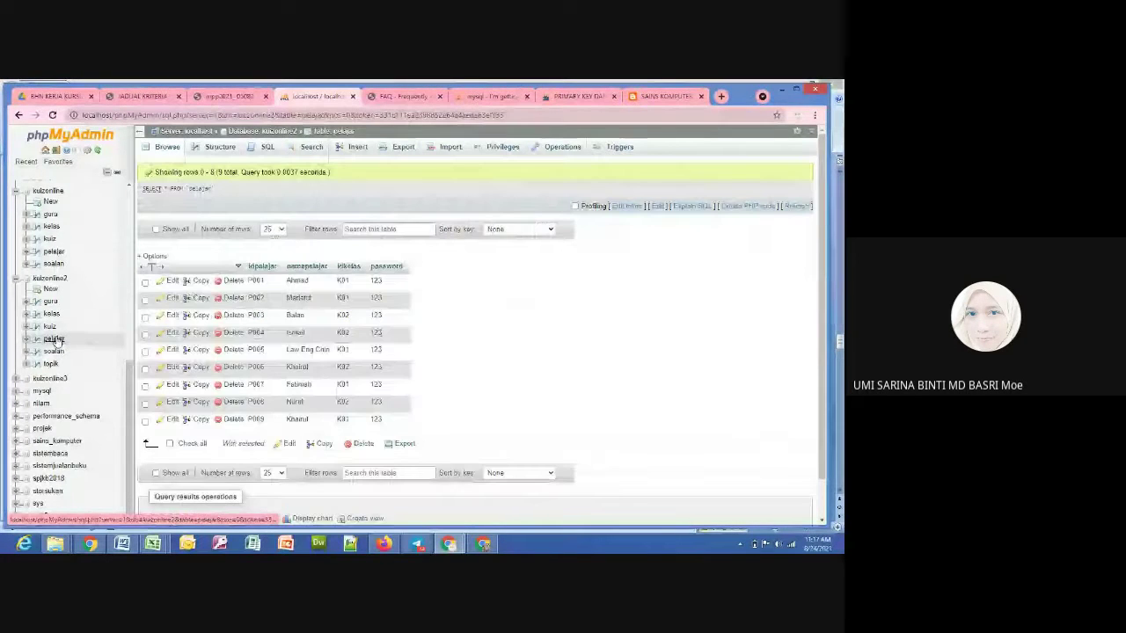
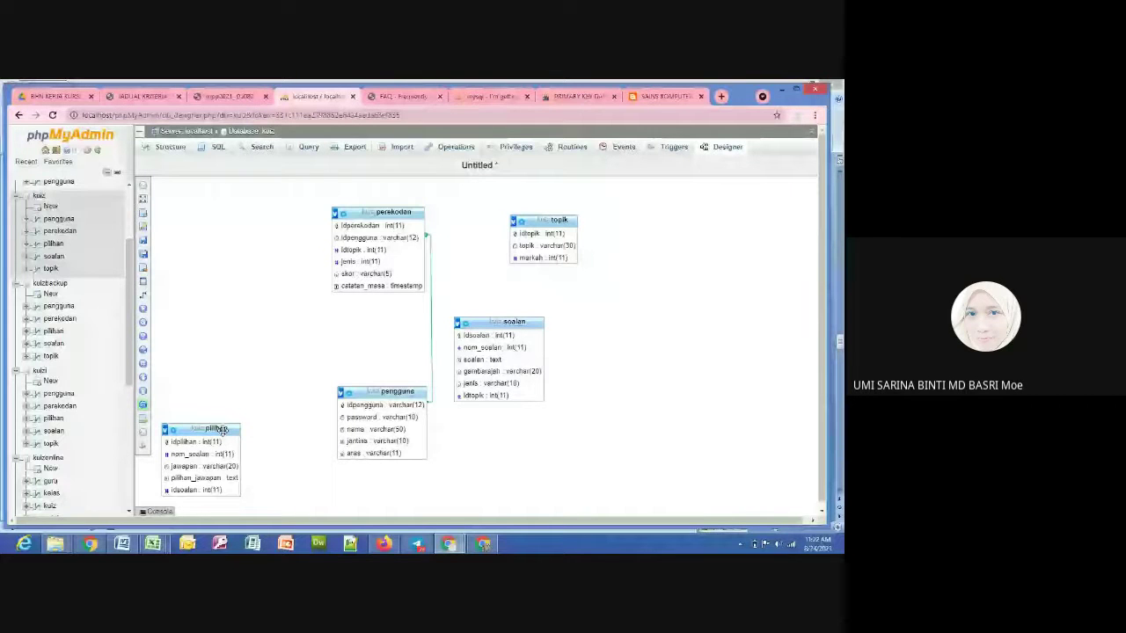
# Move the pilihan table beside soalan and try to relate topik's idtopik to soalan's idtopik, with CASCADE on delete
pyautogui.moveTo(220, 430); pyautogui.dragTo(673, 330)
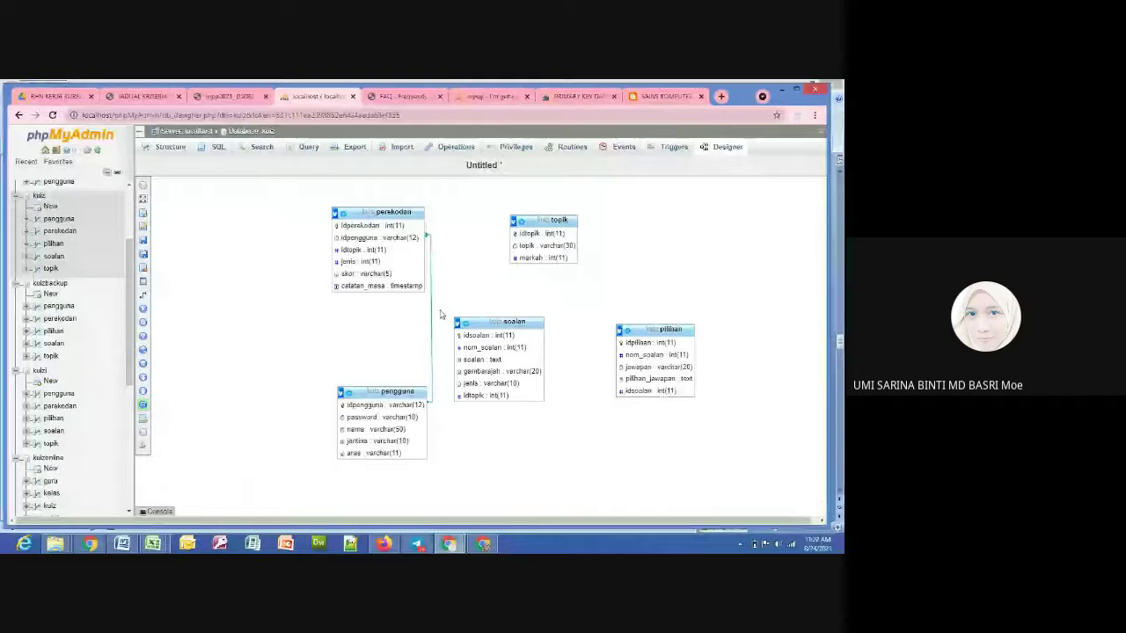
pyautogui.moveTo(145, 297)
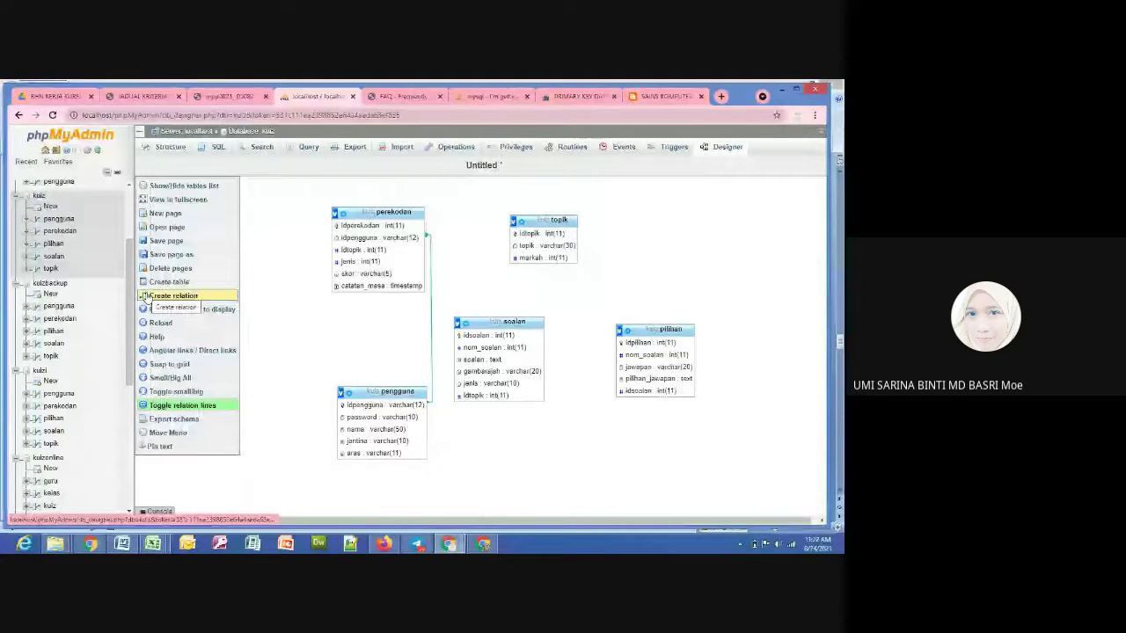
pyautogui.click(145, 297)
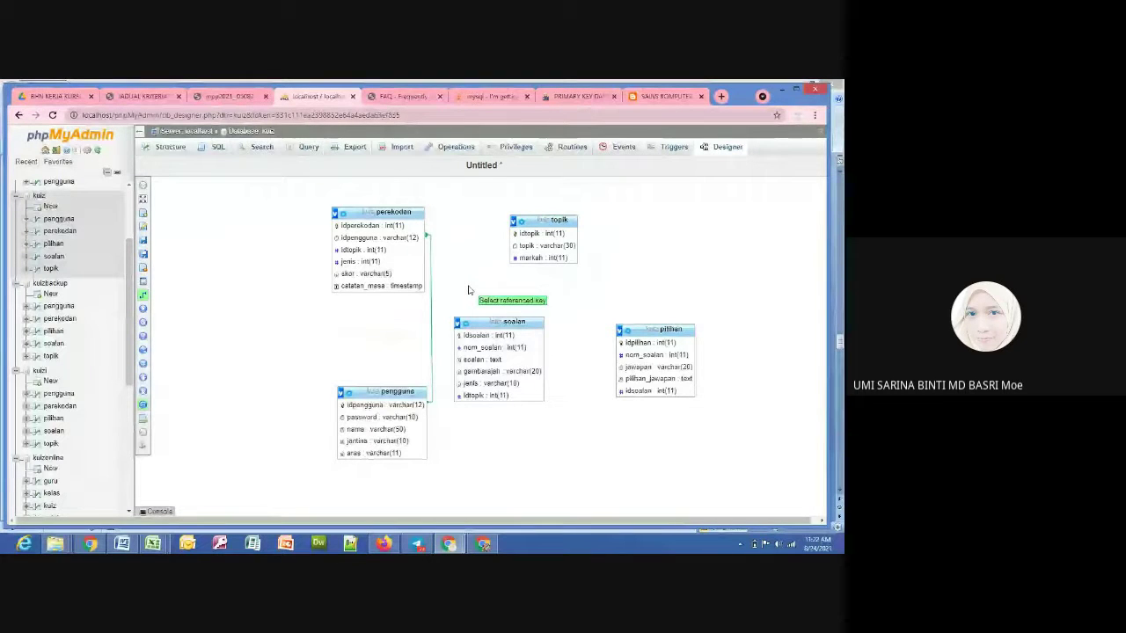
pyautogui.click(546, 235)
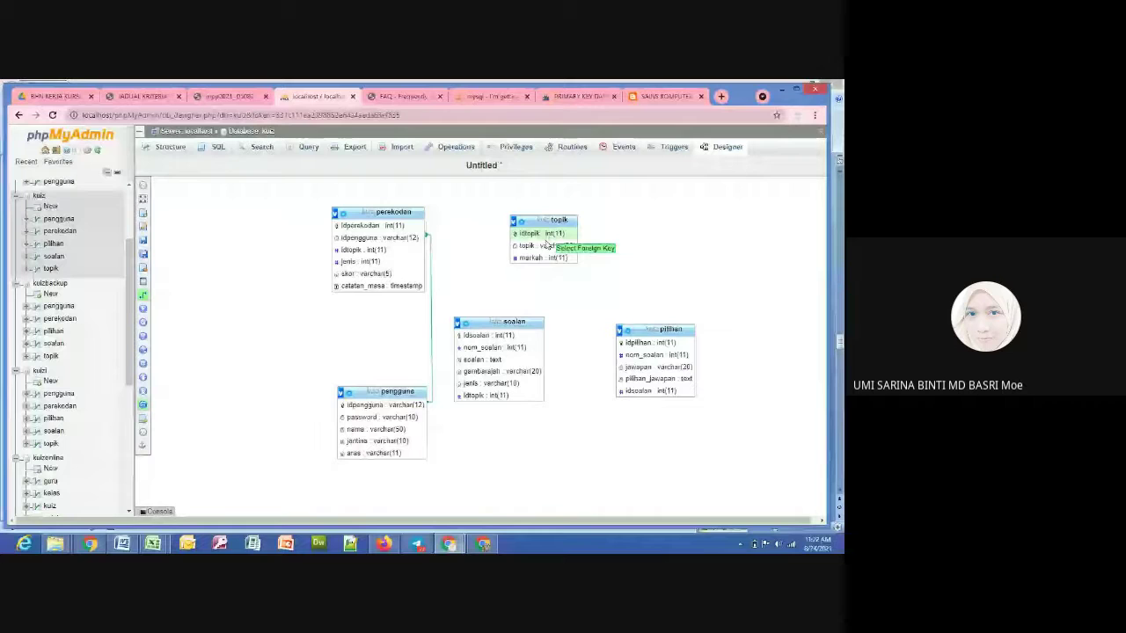
pyautogui.click(512, 398)
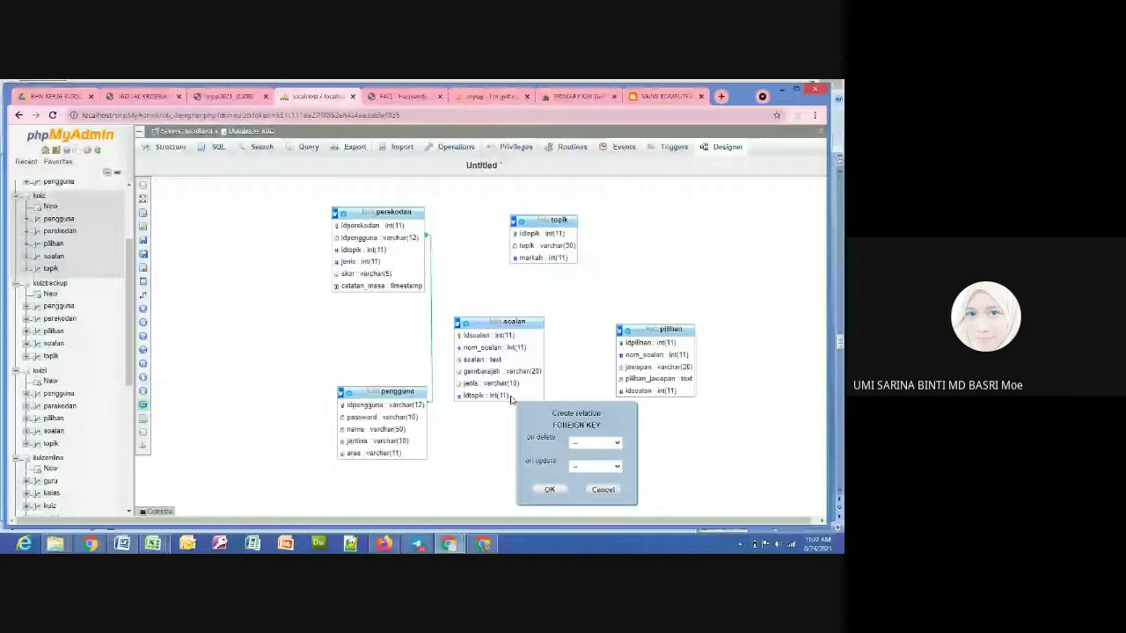
pyautogui.click(616, 442)
pyautogui.click(616, 463)
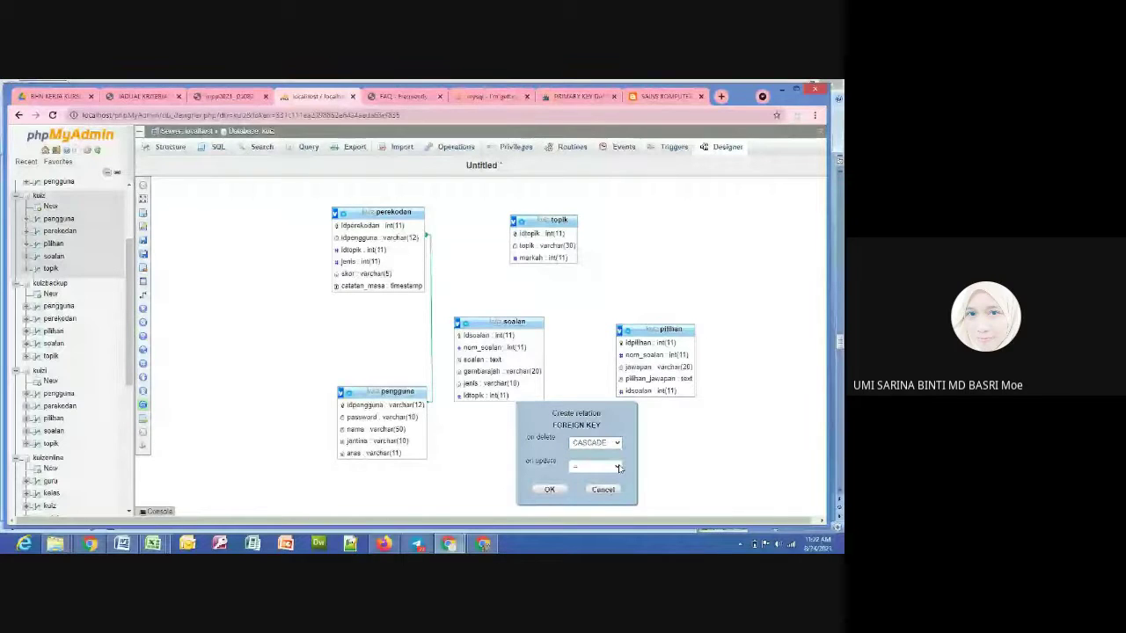
pyautogui.click(549, 489)
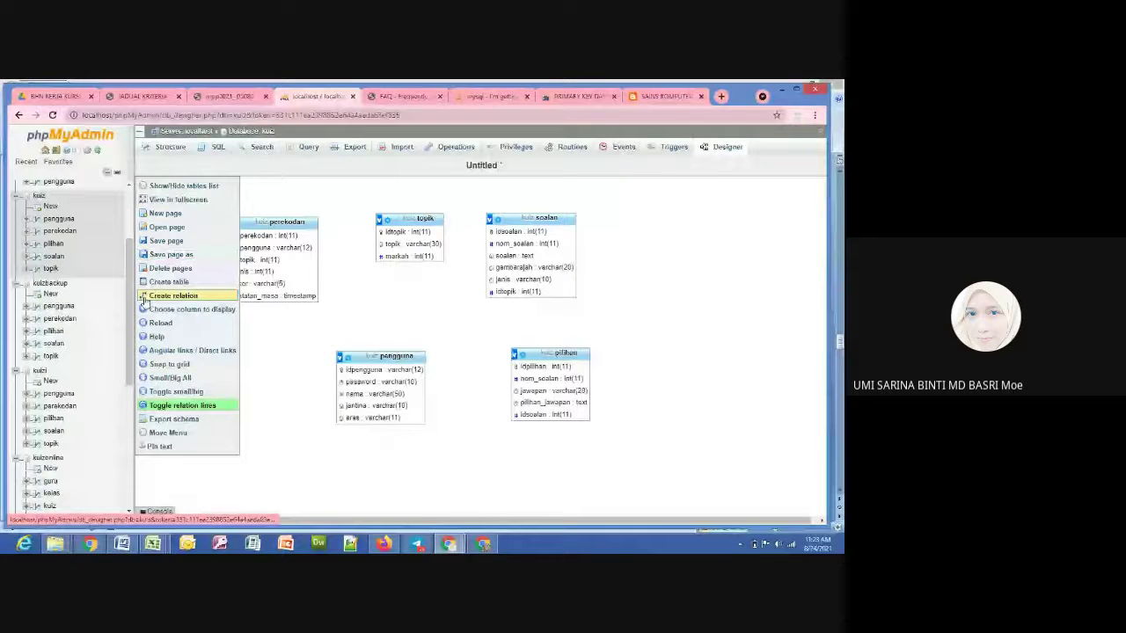
# Create a foreign key relation from topik's idtopik to soalan's idtopik with CASCADE on delete and on update, and reload the Designer
pyautogui.click(144, 299)
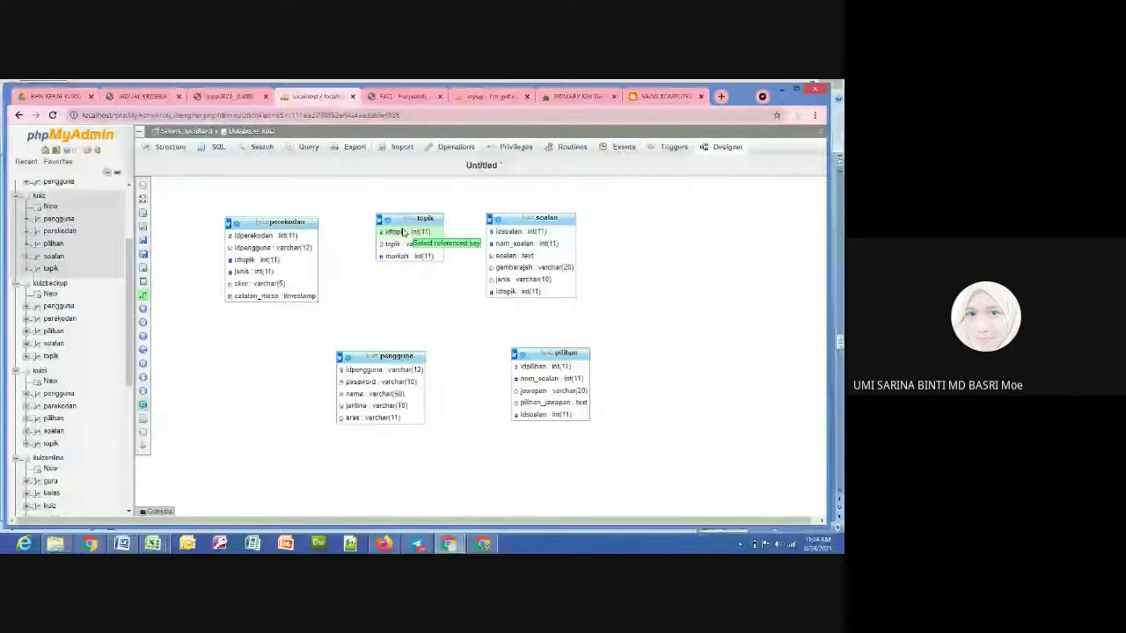
pyautogui.click(405, 233)
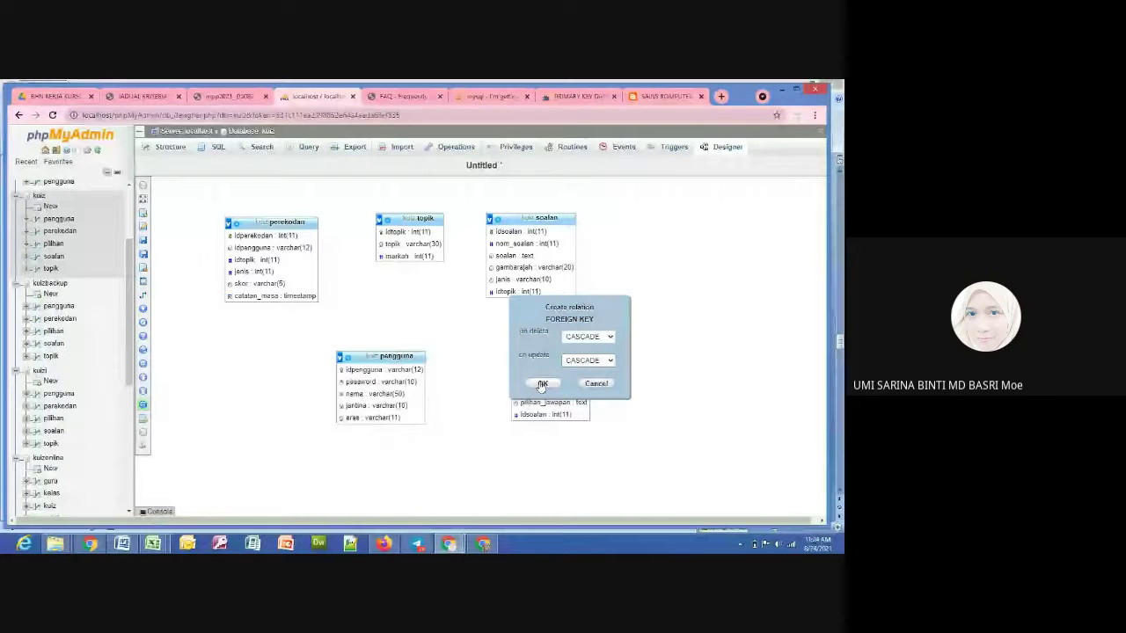
pyautogui.click(541, 385)
pyautogui.click(715, 149)
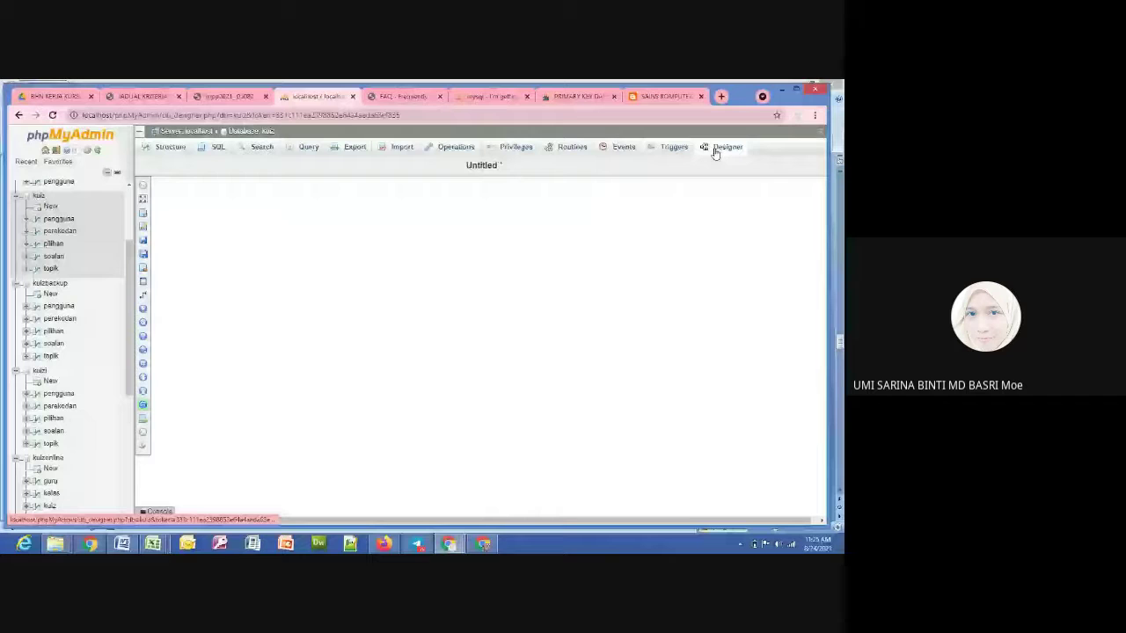
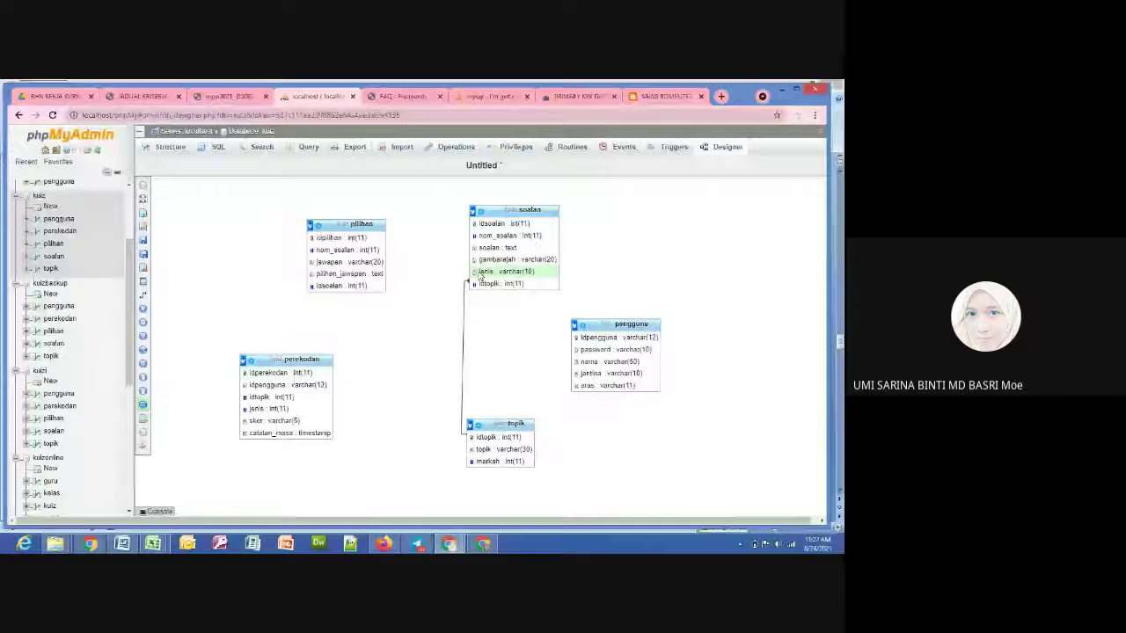
# Reopen the Designer of kuiz and try to relate soalan's idsoalan to pilihan's idsoalan as a foreign key
pyautogui.click(480, 276)
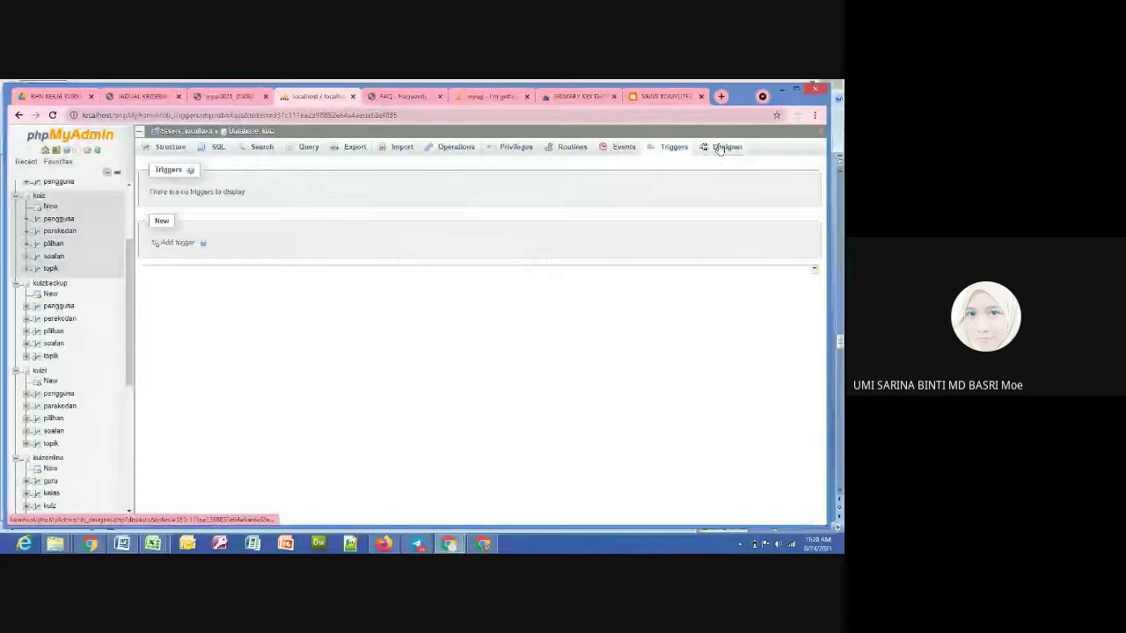
pyautogui.click(719, 148)
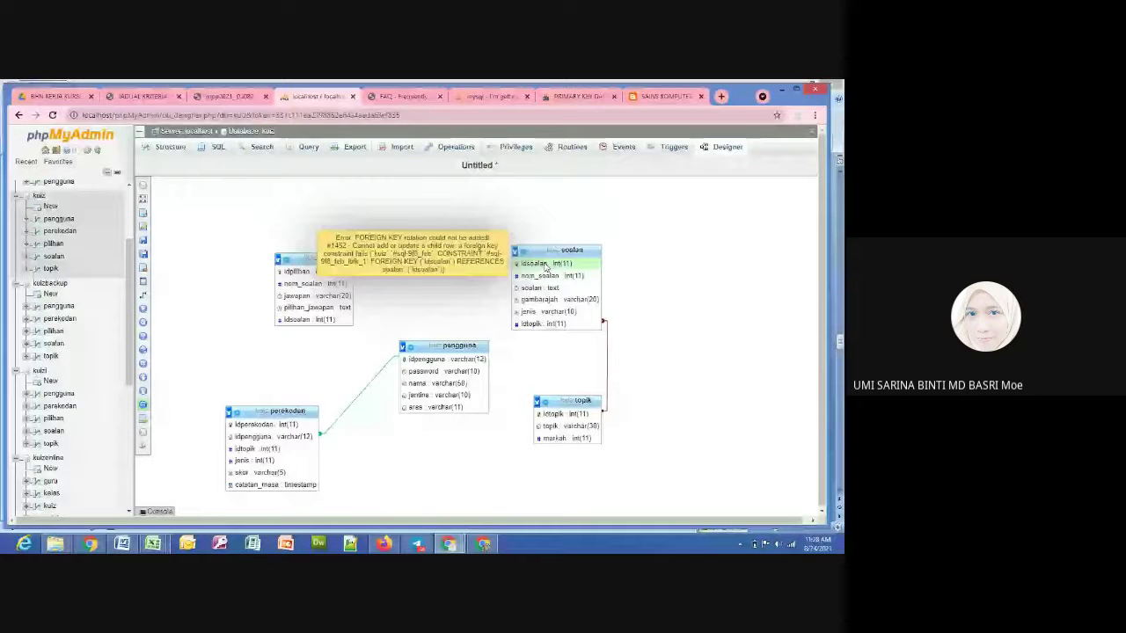
pyautogui.moveTo(144, 296)
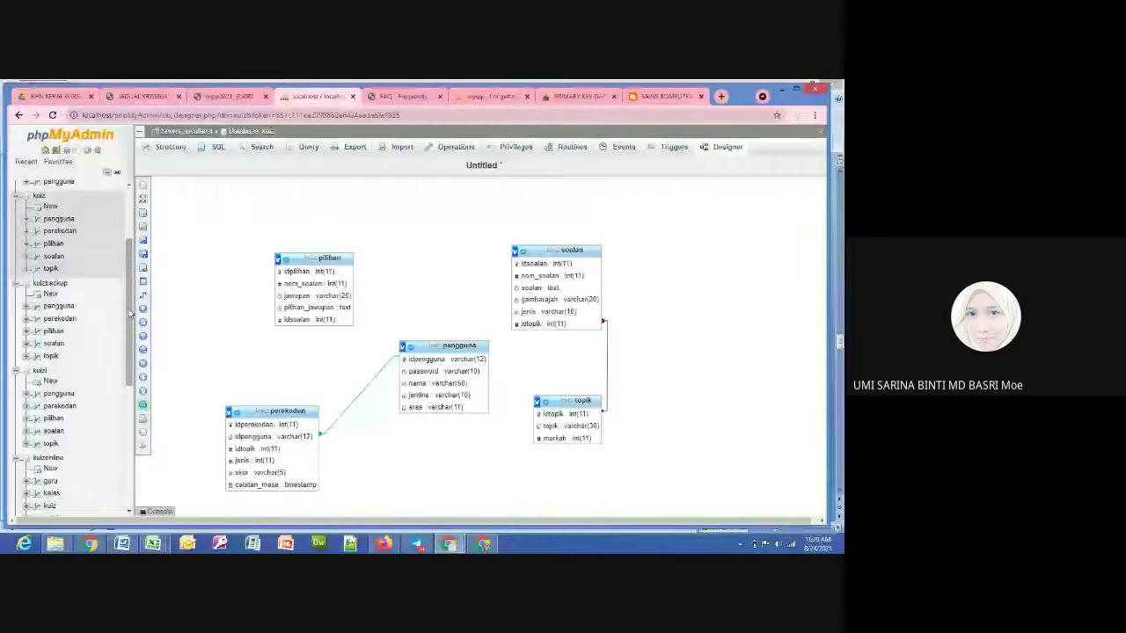
# Open the Designer of the kuizi database, move its pilihan table beside soalan, and examine the relations between its tables
pyautogui.moveTo(130, 313); pyautogui.dragTo(130, 323)
pyautogui.click(40, 349)
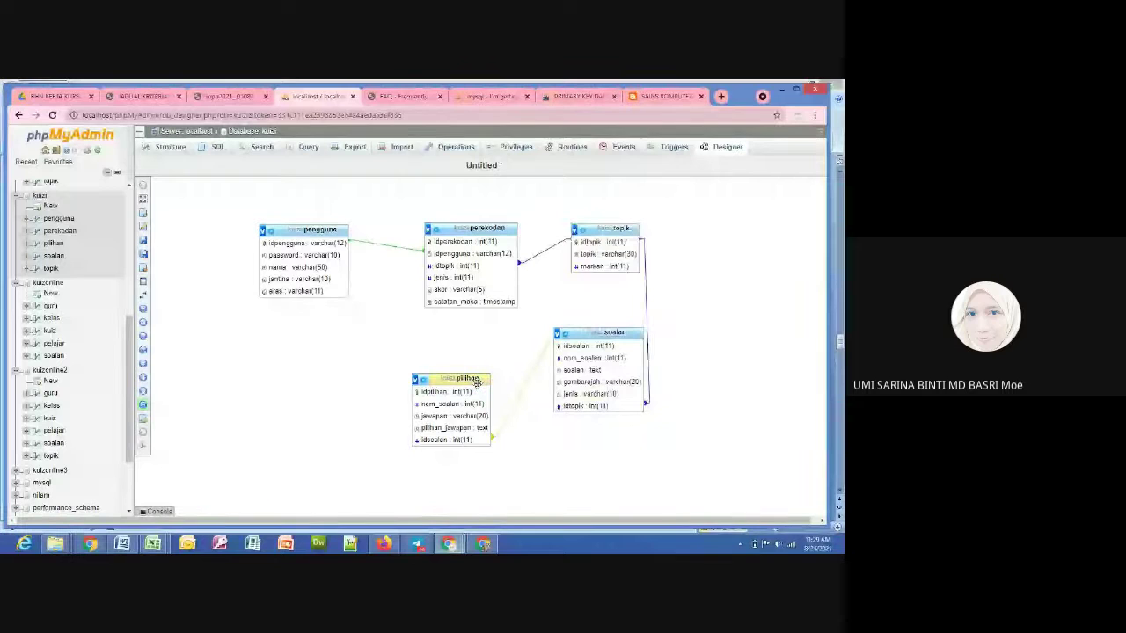
pyautogui.moveTo(476, 380); pyautogui.dragTo(788, 335)
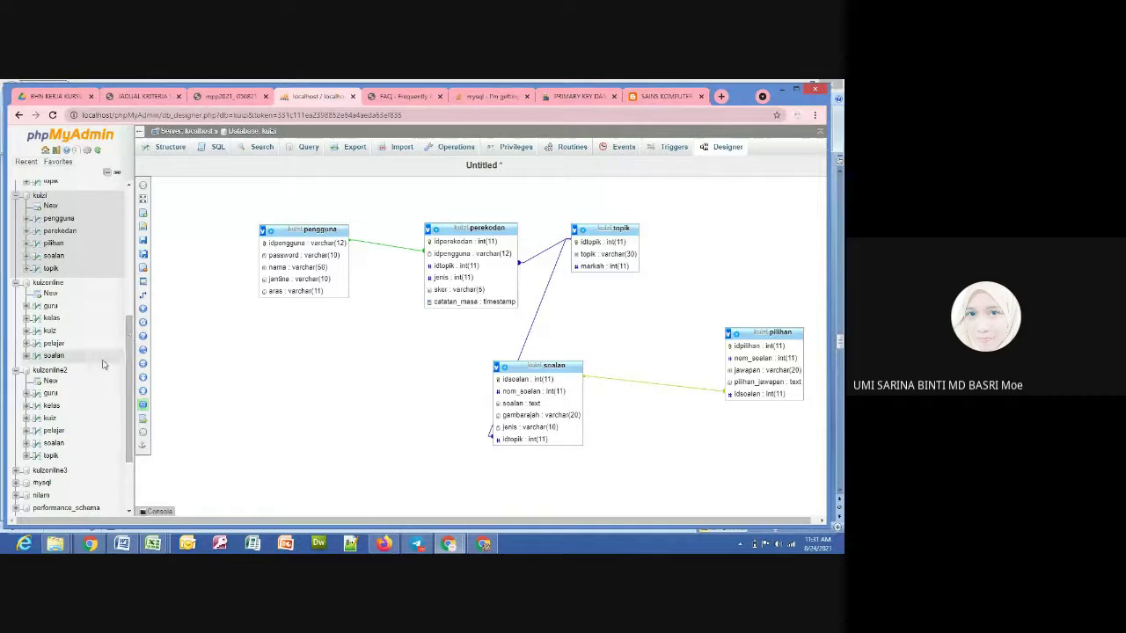
pyautogui.click(51, 456)
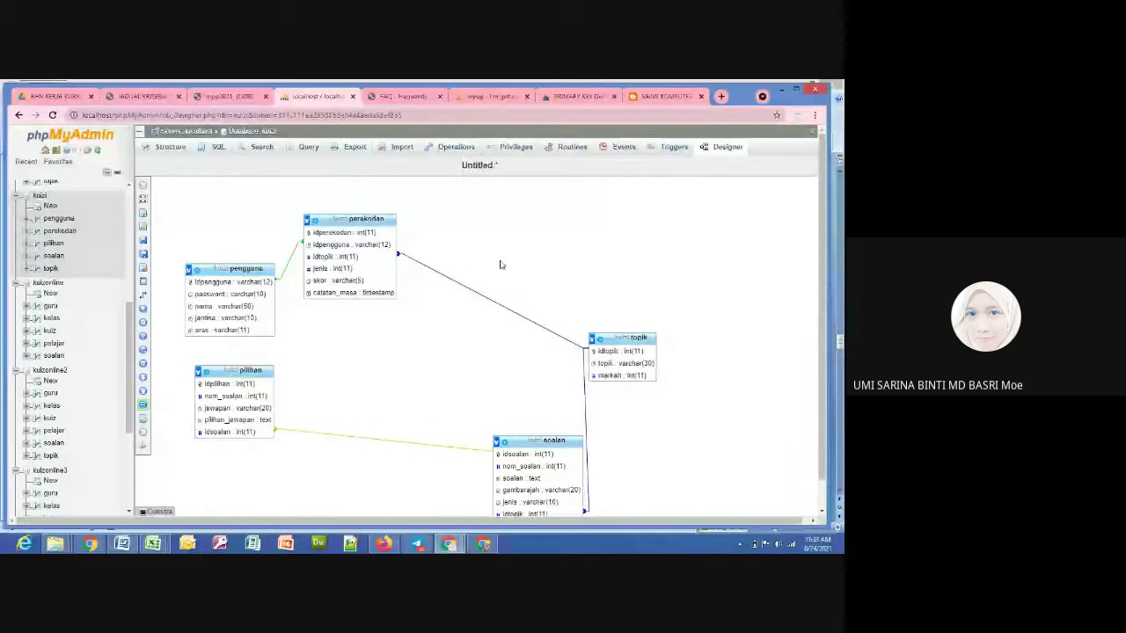
pyautogui.click(823, 512)
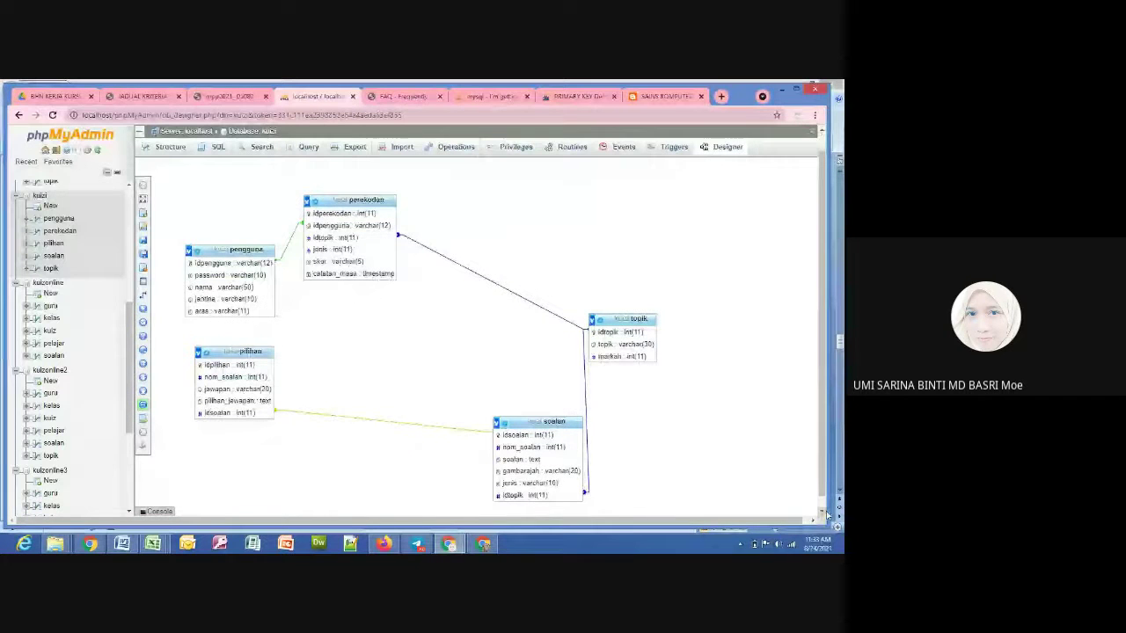
pyautogui.click(824, 513)
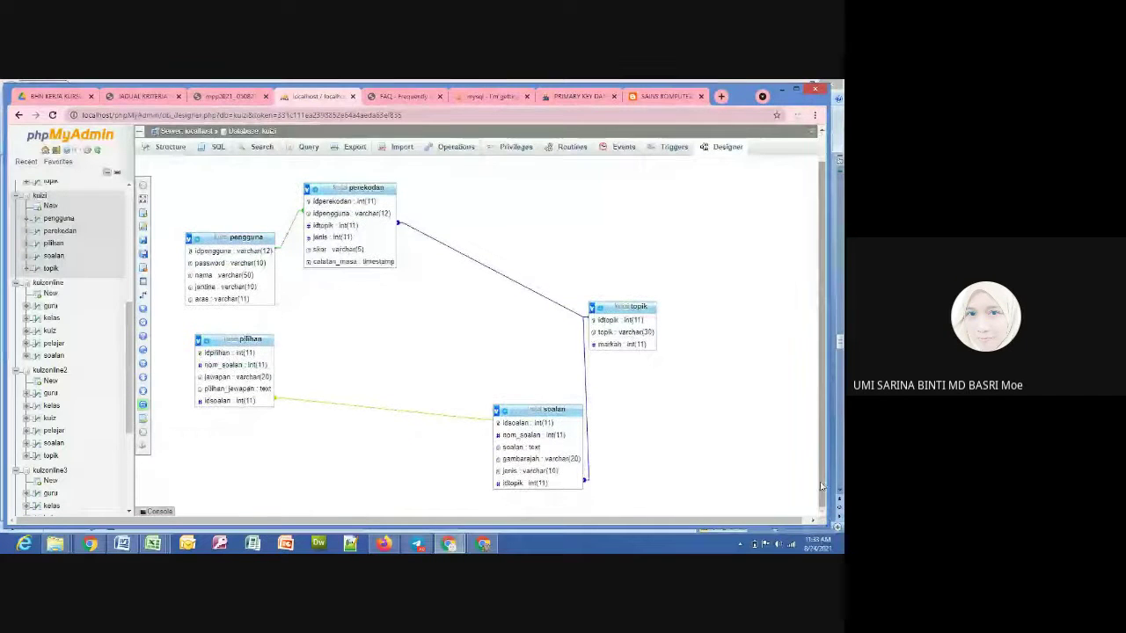